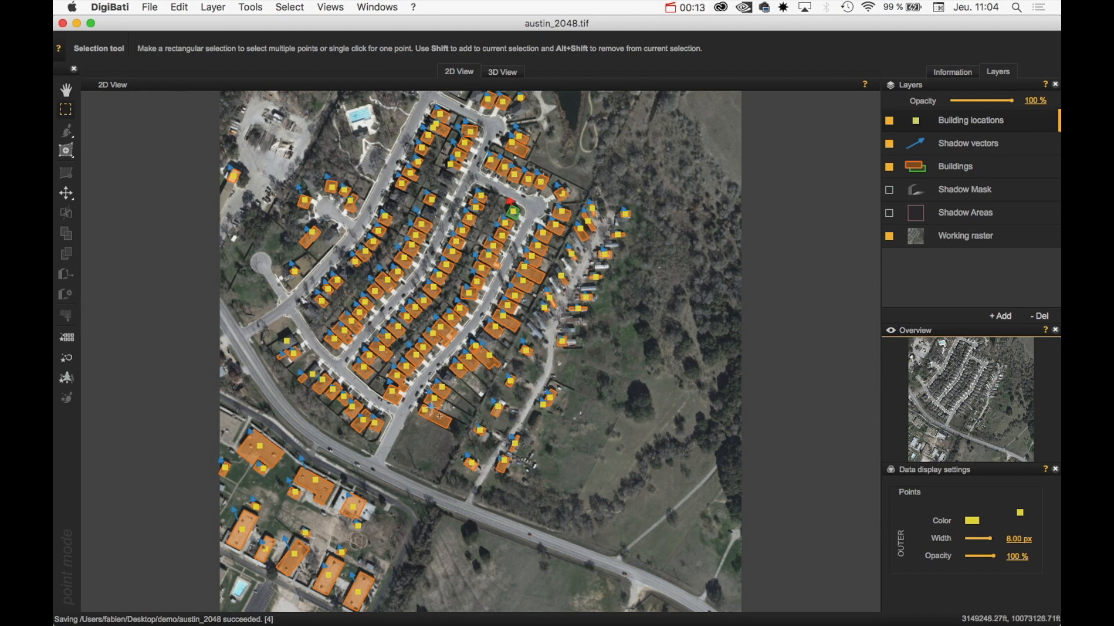
Make the Buildings layer active for editing around the large white-roofed building near the road bend
key(space)
drag(382, 507, 465, 356)
scroll(428, 392, up, 1)
scroll(428, 393, up, 4)
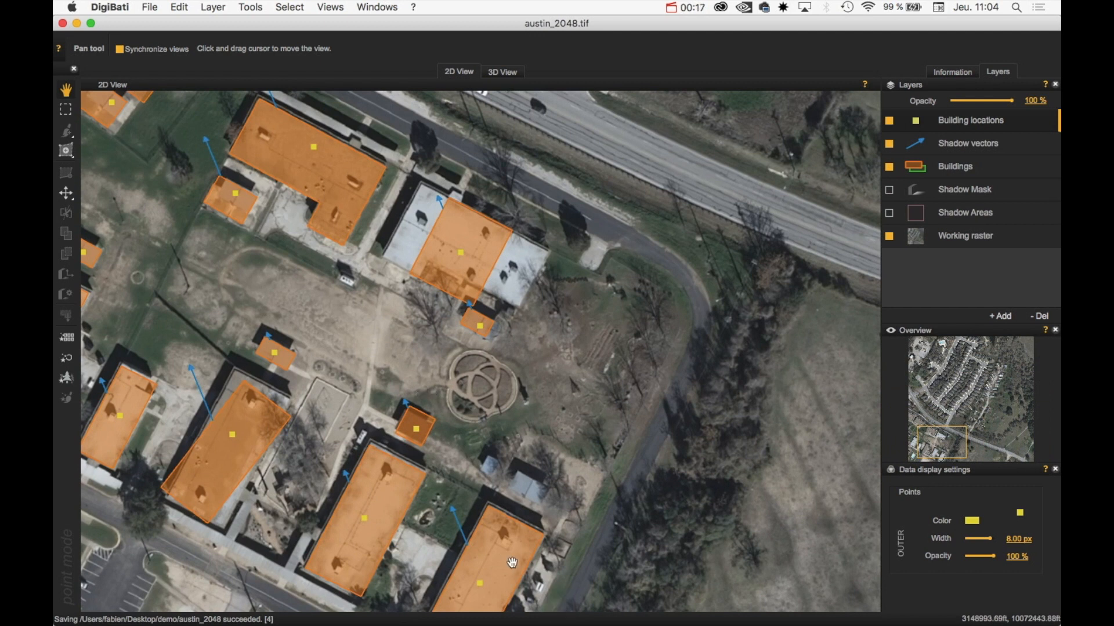
drag(377, 350, 383, 444)
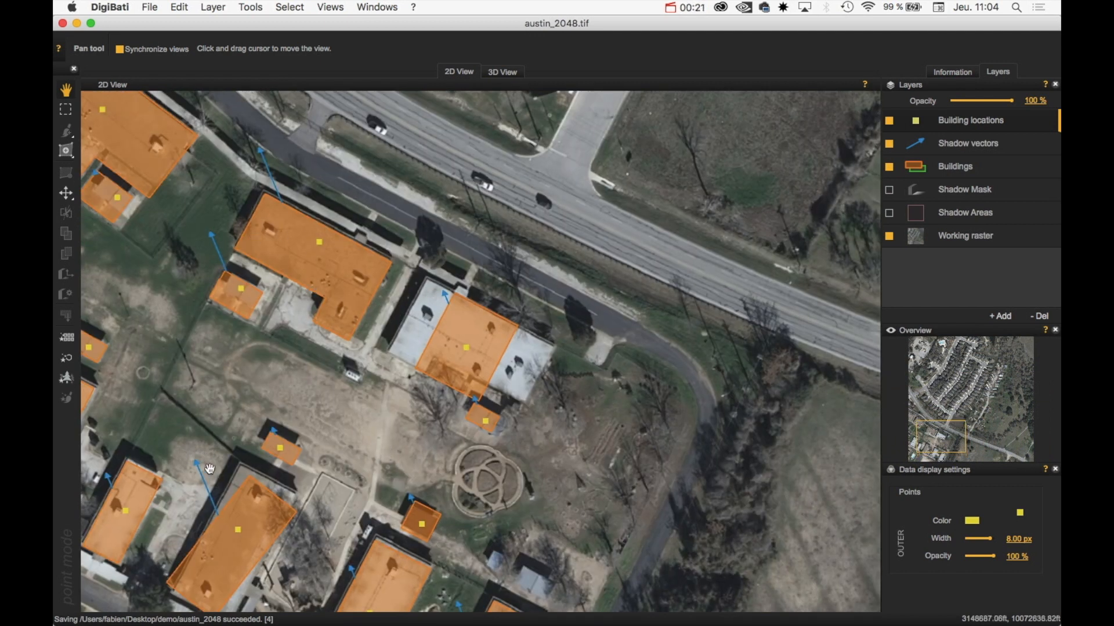
drag(391, 415, 376, 326)
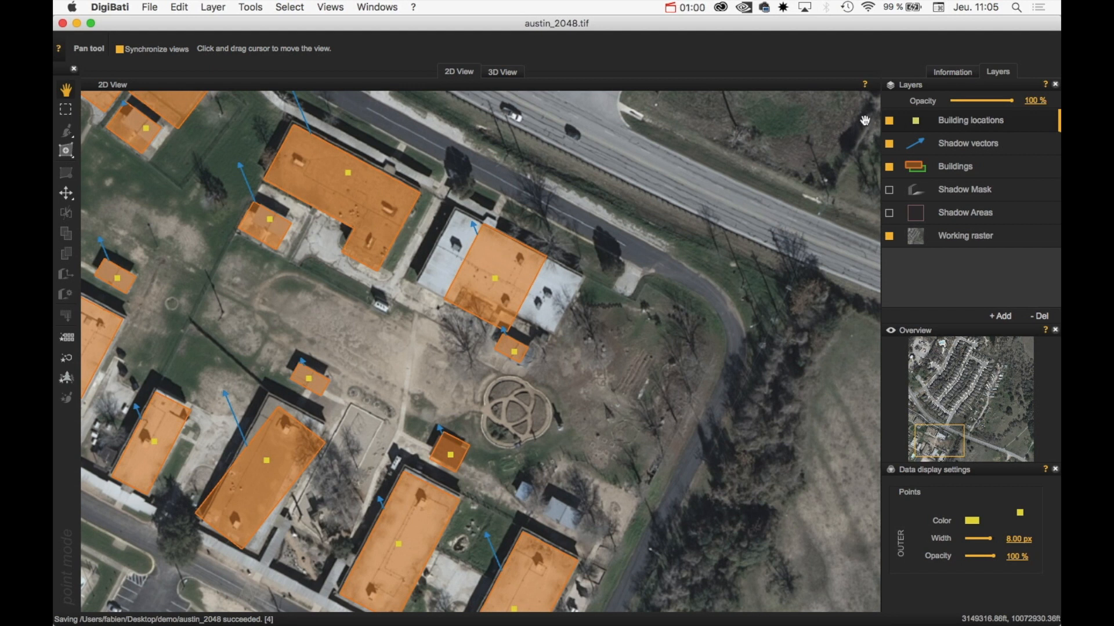
click(980, 178)
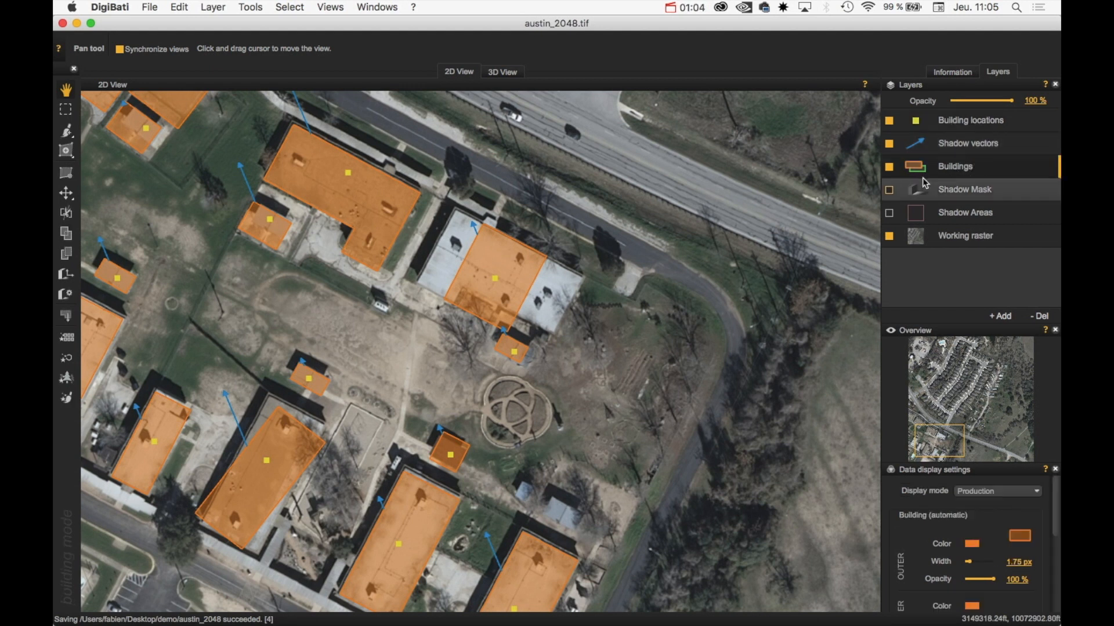
click(996, 235)
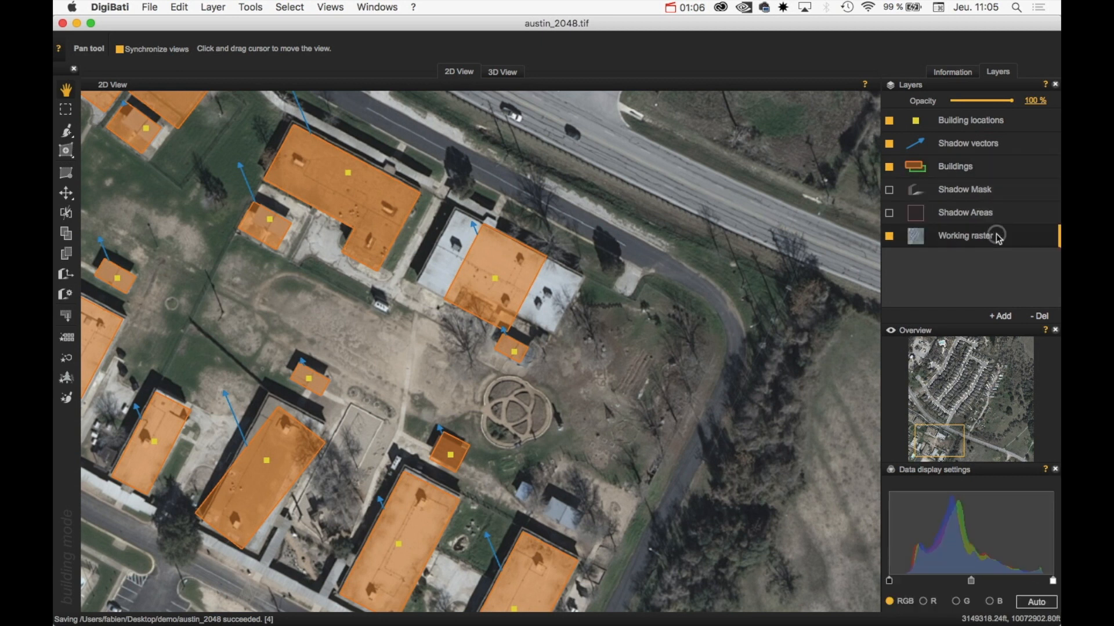
click(962, 168)
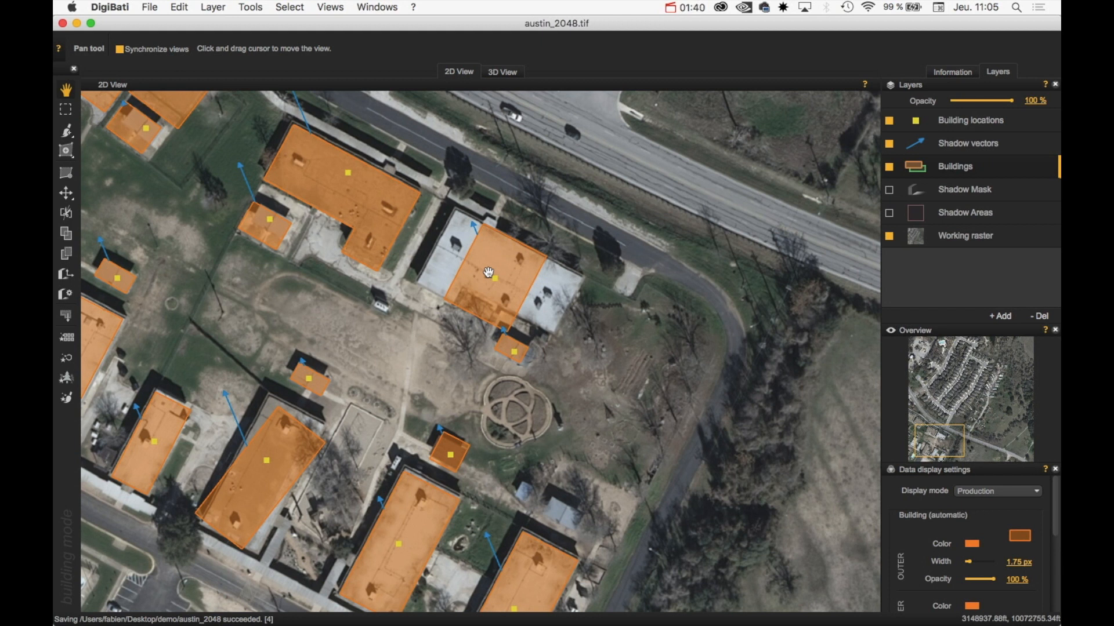
Try deleting the partial footprint on the white-roofed building, undo the deletion, and clear the selection
key(a)
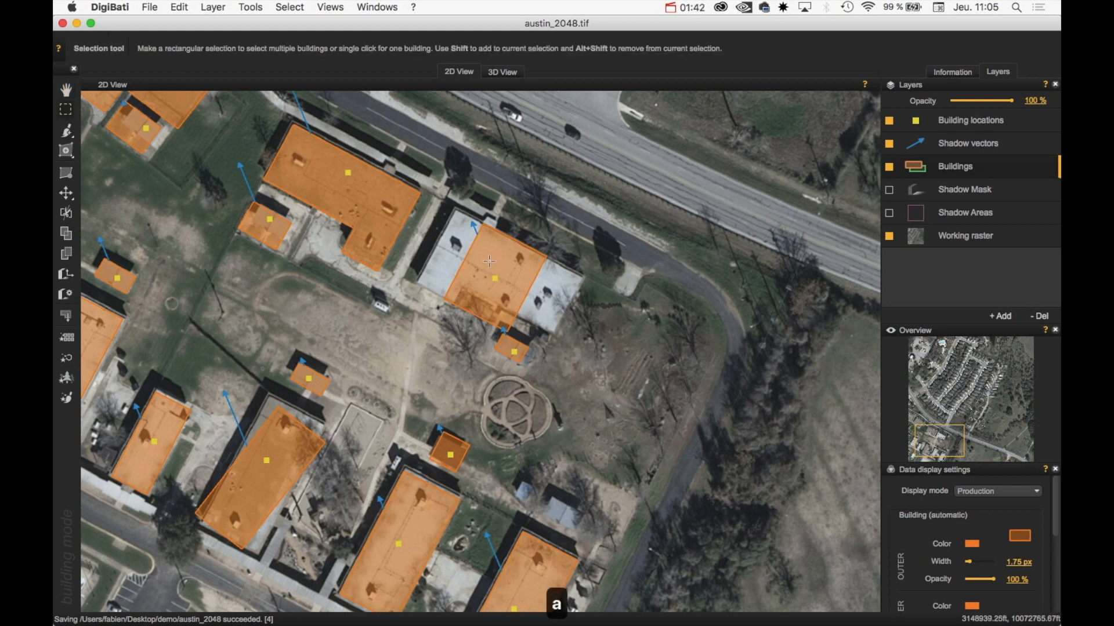
click(490, 261)
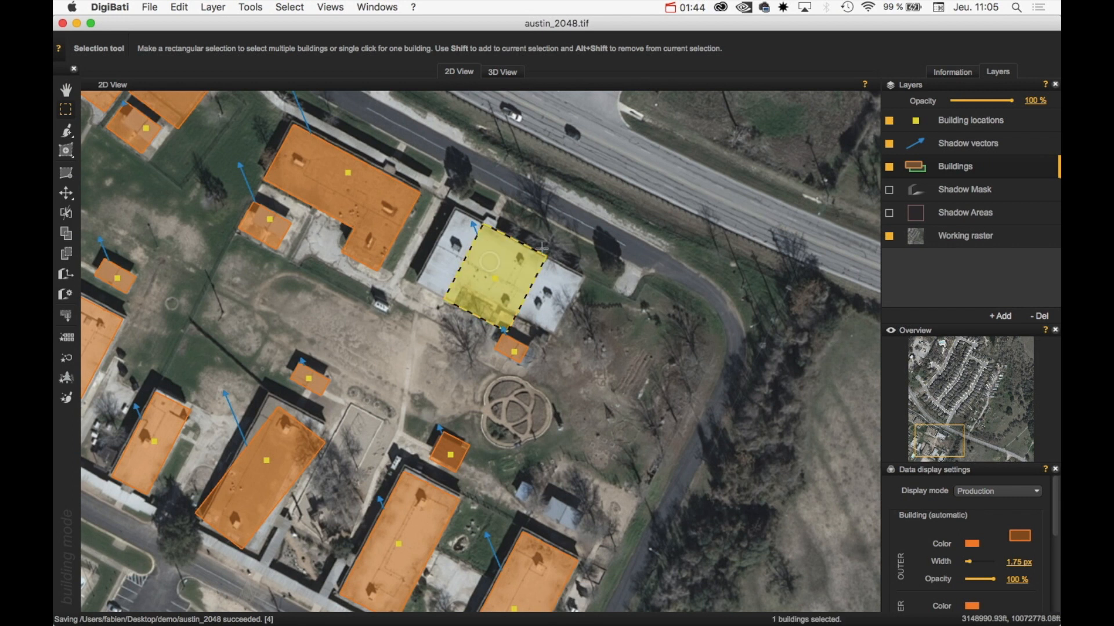
key(BackSpace)
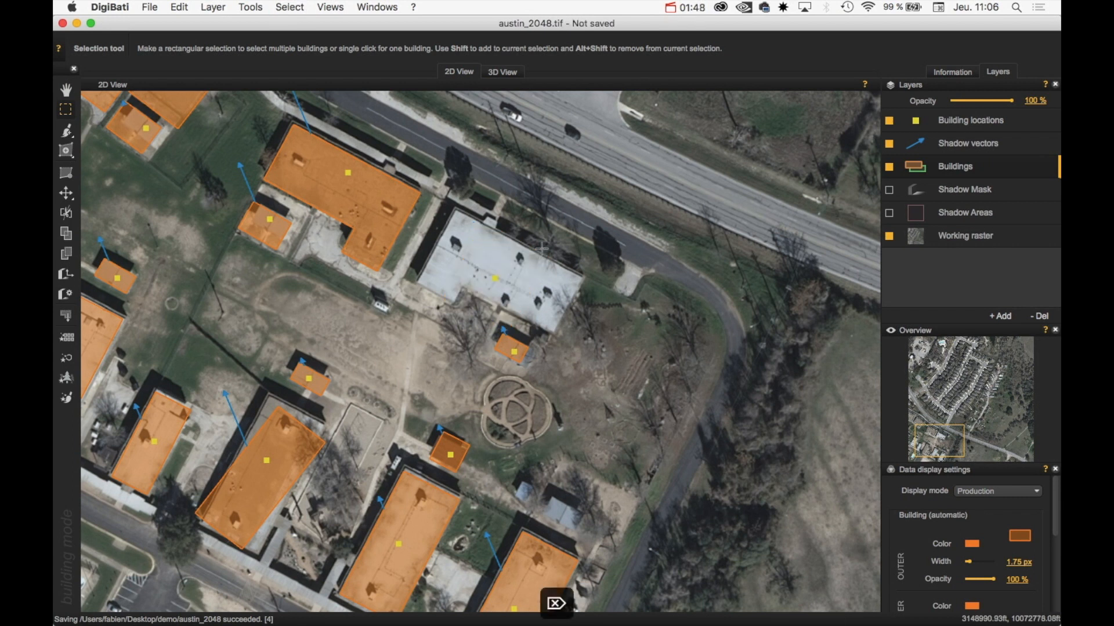
key(cmd+z)
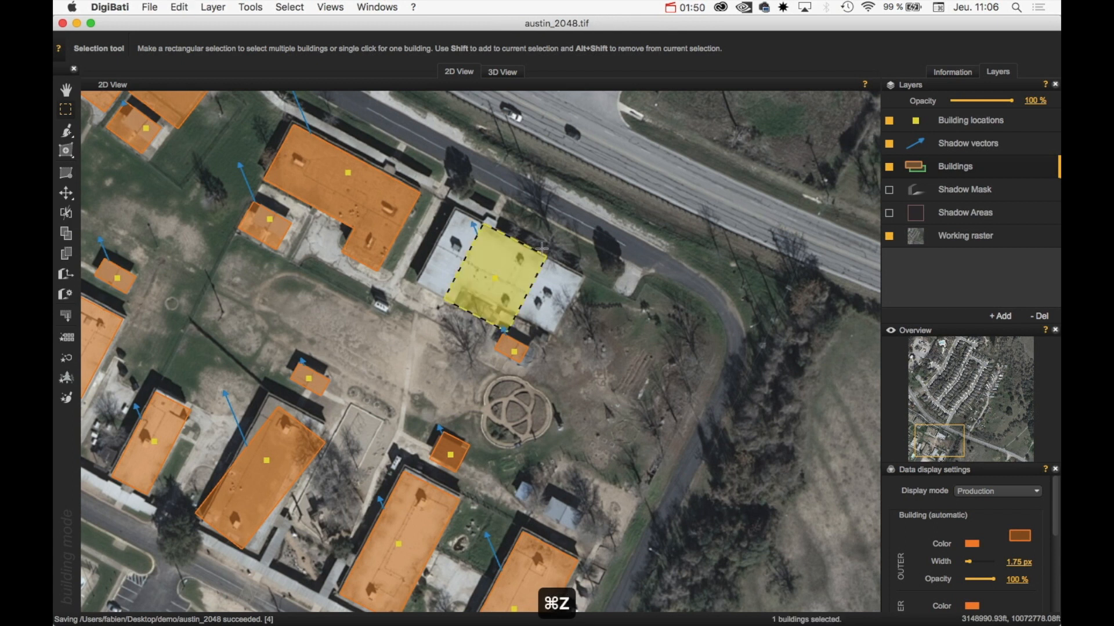
click(610, 233)
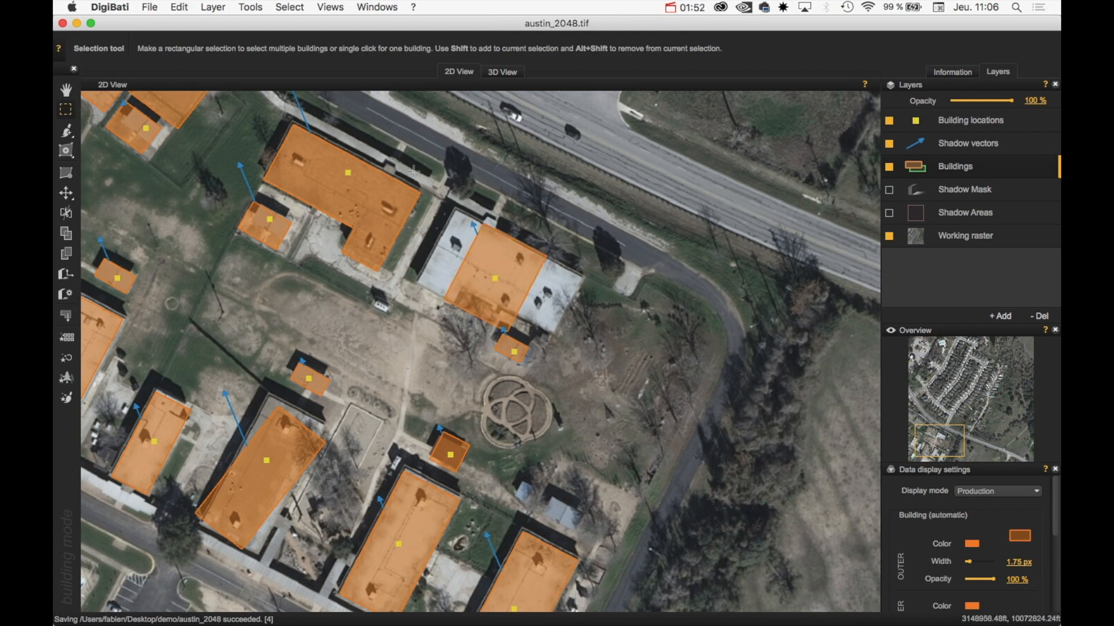
Activate the Brush tool and delete the partial footprint covering the middle of the white roof
click(67, 133)
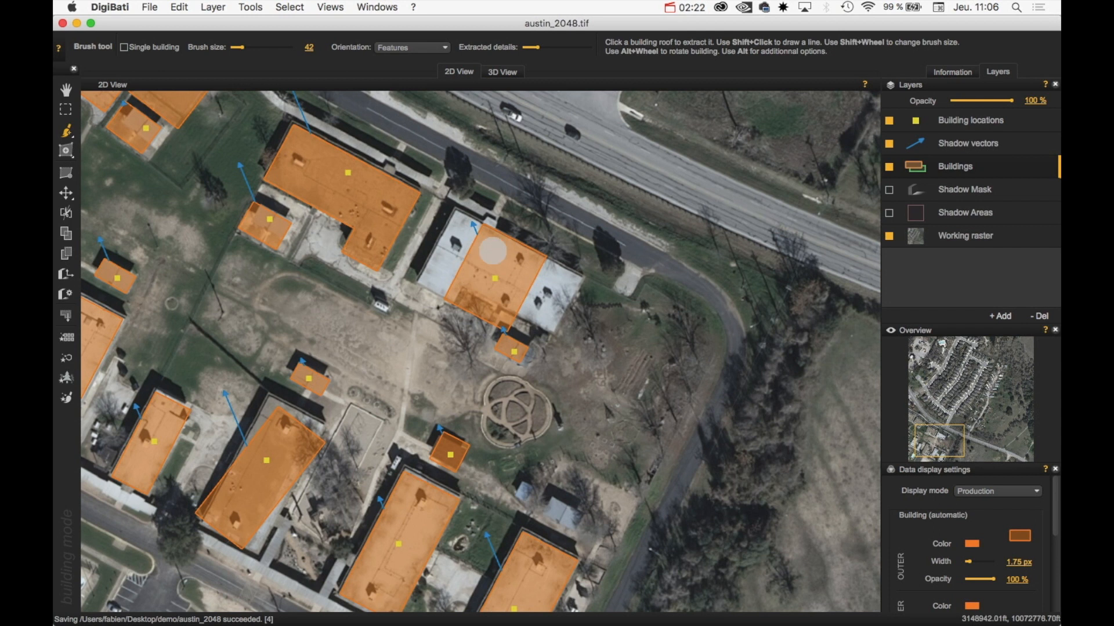
key(Delete)
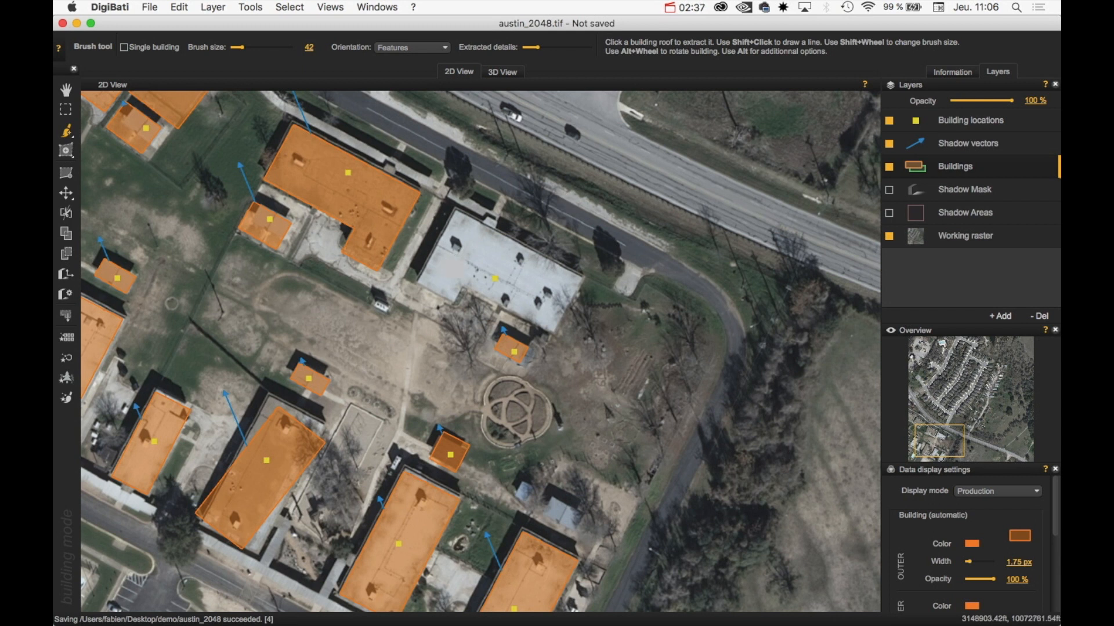
Try extracting the whole white roof with strokes along its length at brush size 42, undoing each extraction
drag(456, 266, 546, 286)
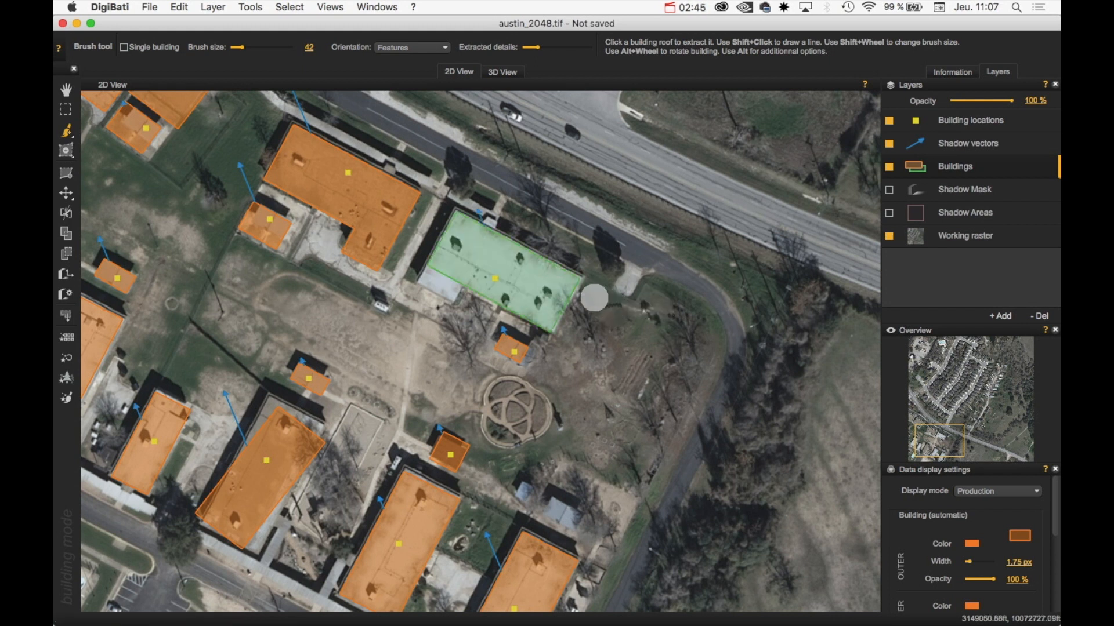
key(super+z)
drag(455, 246, 550, 294)
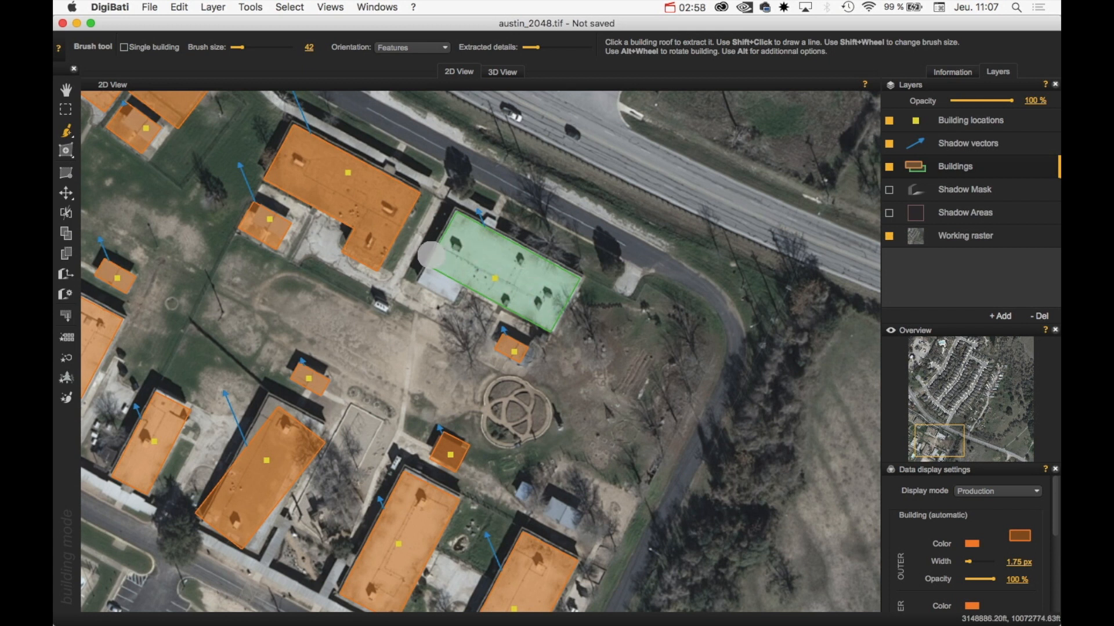
click(460, 265)
mouse_move(445, 276)
mouse_down()
mouse_move(464, 252)
mouse_move(537, 290)
mouse_up()
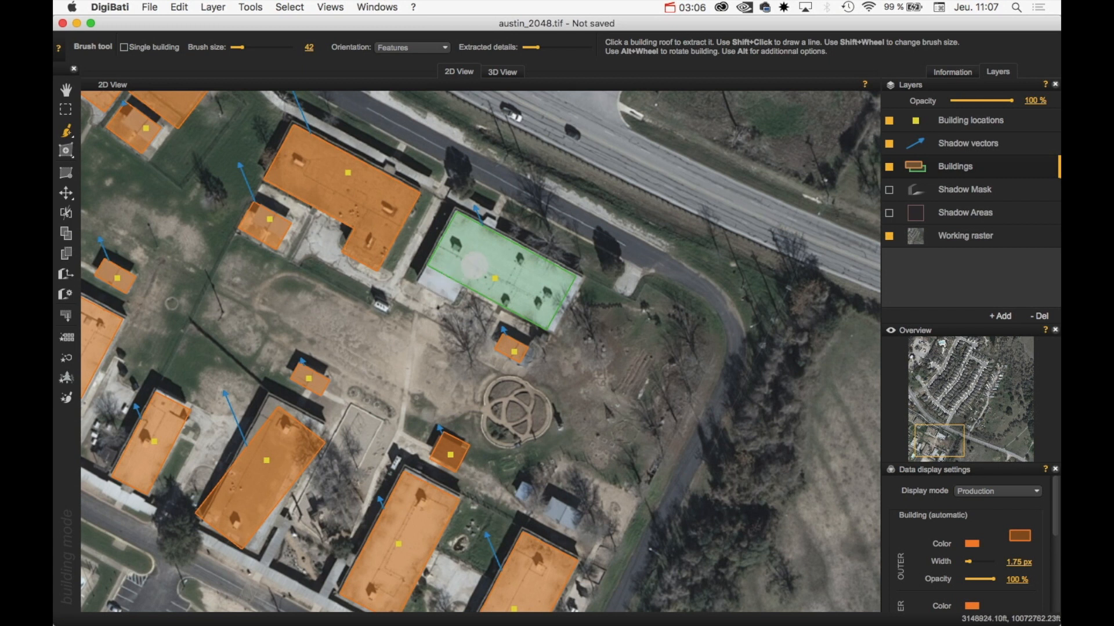
key(super+z)
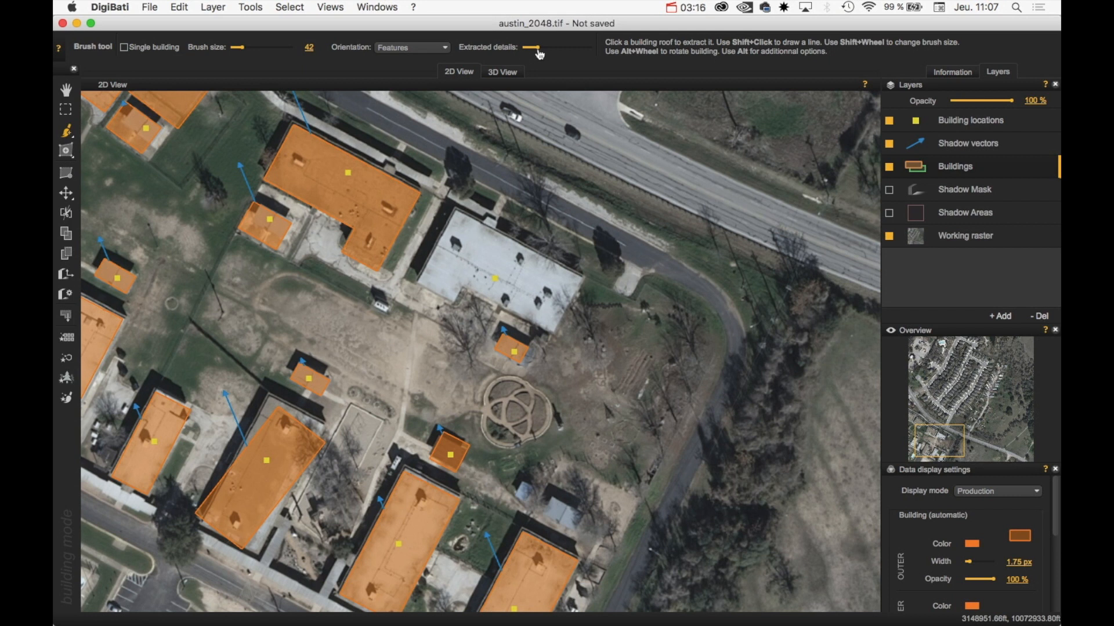
Raise the extracted details close to maximum and brush along the white roof to extract it
drag(537, 48, 567, 51)
mouse_move(452, 265)
mouse_down()
mouse_move(480, 255)
mouse_move(538, 284)
mouse_up()
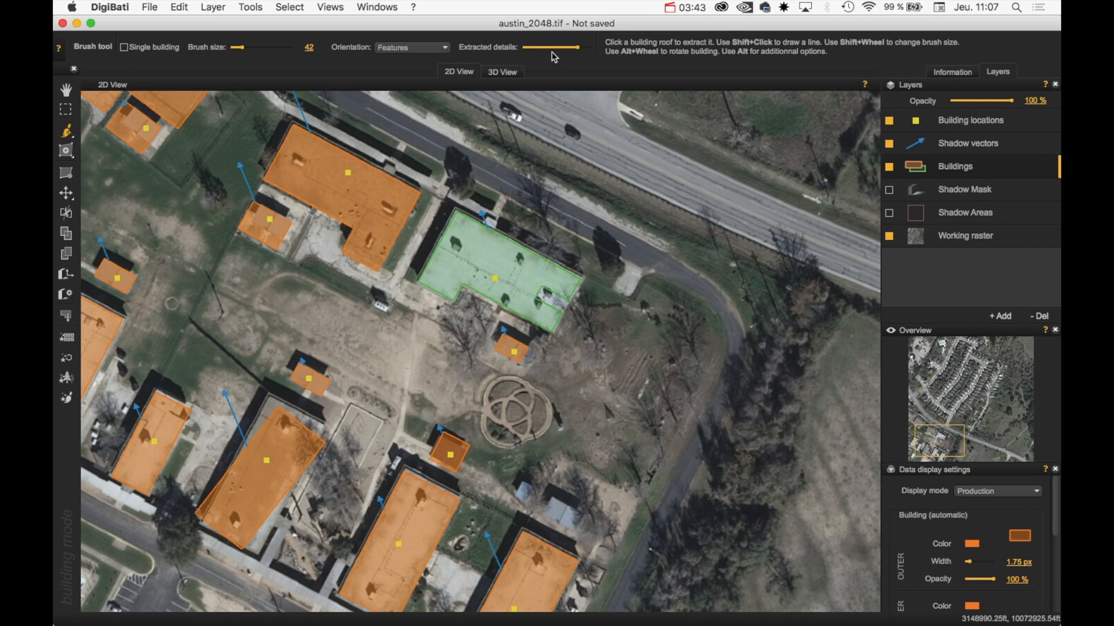
drag(580, 51, 587, 48)
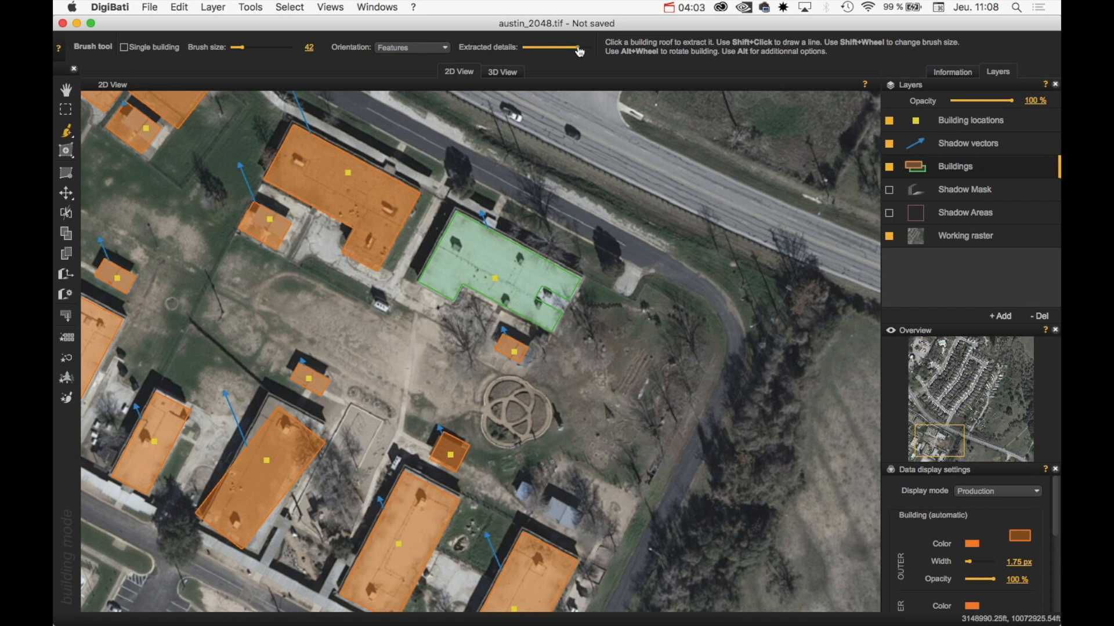
Try extracting the white roof with low and minimum extracted details, undoing each extraction
drag(576, 46, 532, 47)
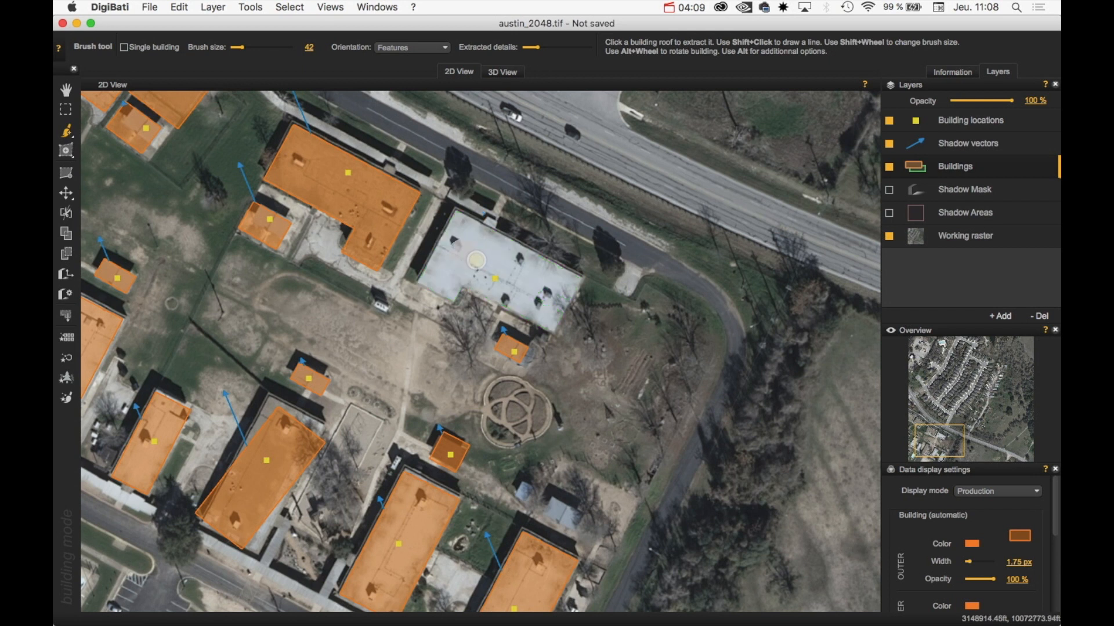
mouse_move(450, 265)
mouse_down()
mouse_move(511, 272)
mouse_move(538, 288)
mouse_up()
key(super+z)
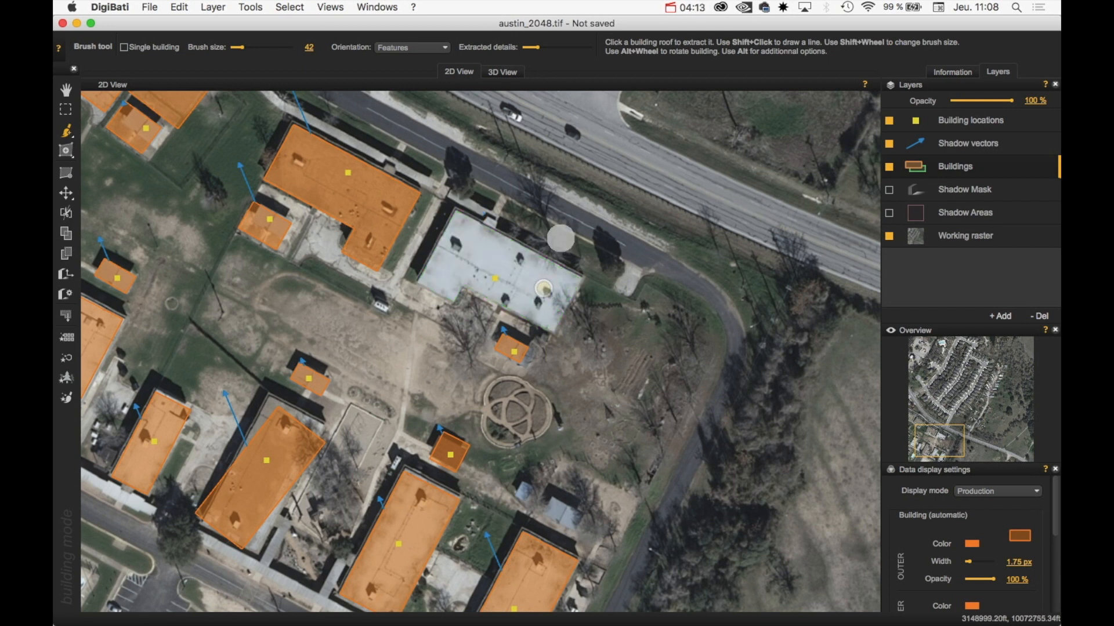
drag(532, 51, 496, 49)
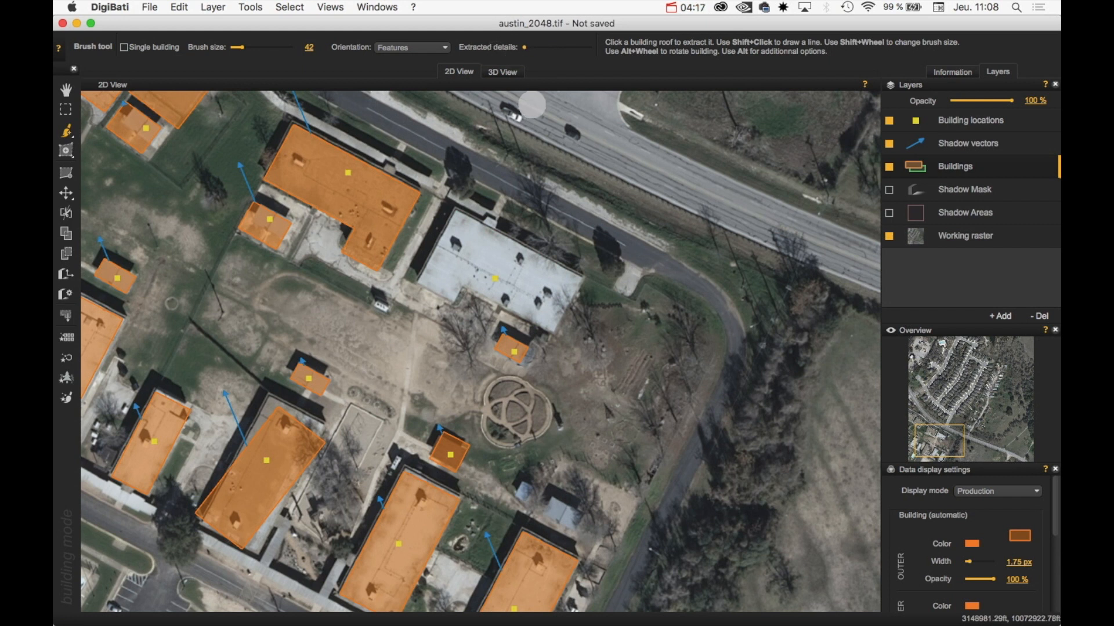
drag(454, 250, 538, 295)
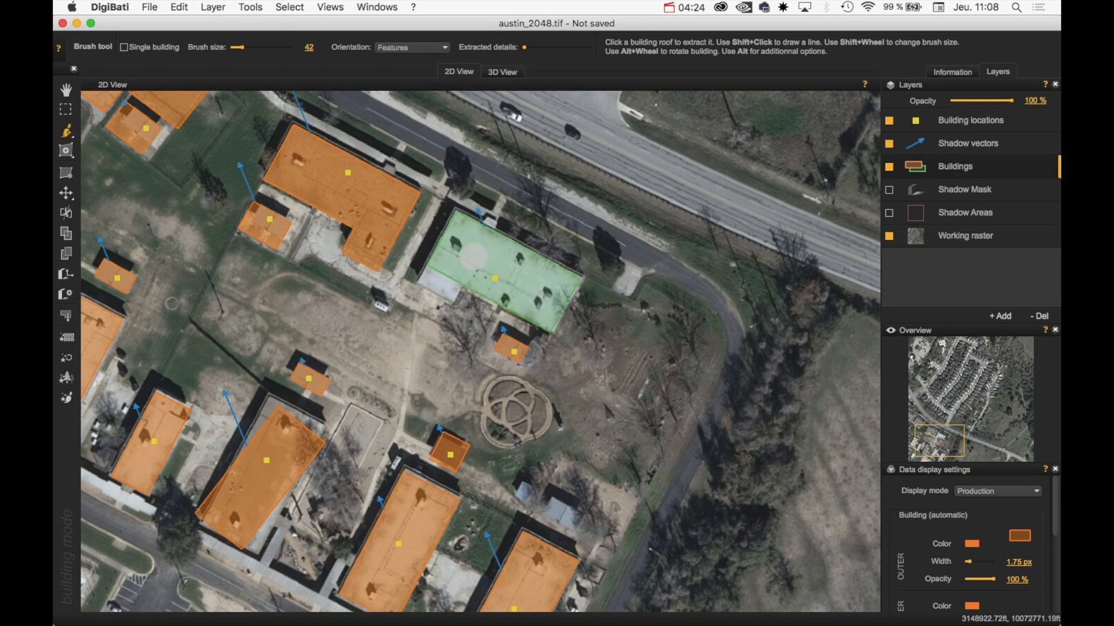
key(super+z)
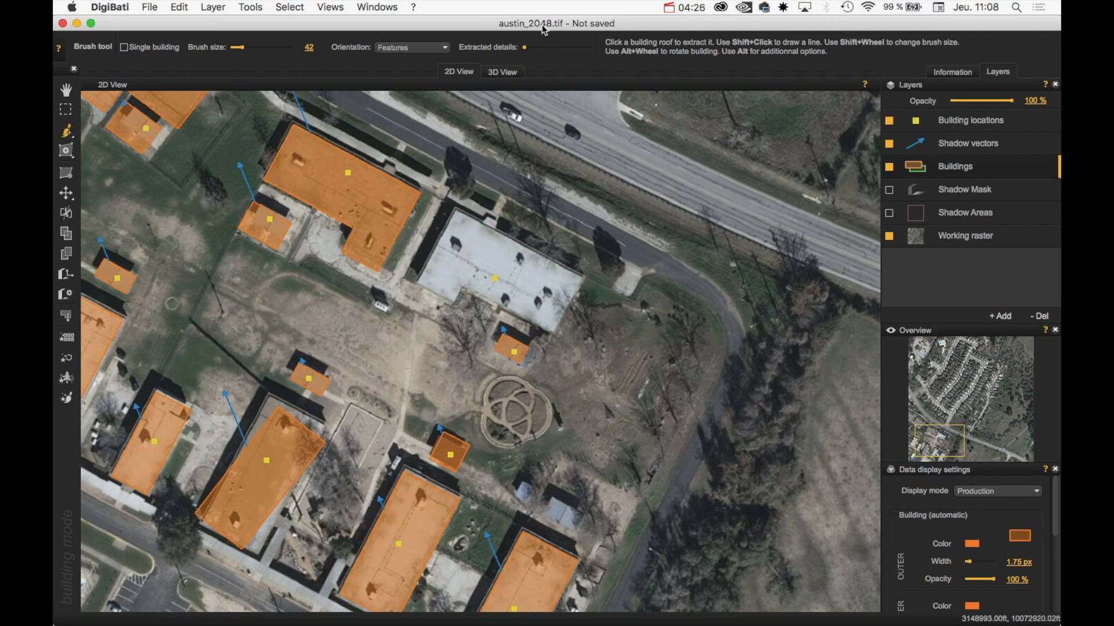
Set the extracted details to about mid-range and extract the white roof with a stroke along its length
click(554, 47)
mouse_move(453, 251)
mouse_down()
mouse_move(498, 255)
mouse_move(538, 285)
mouse_up()
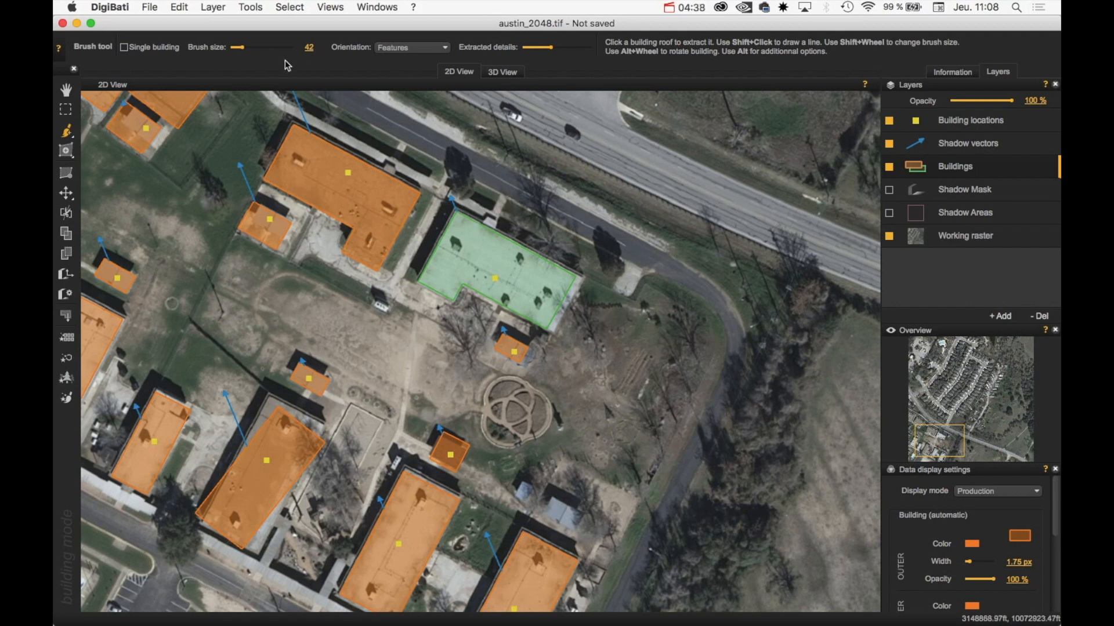
Undo the roof extraction, then try re-extracting the white roof with the brush size at 67
drag(257, 48, 246, 49)
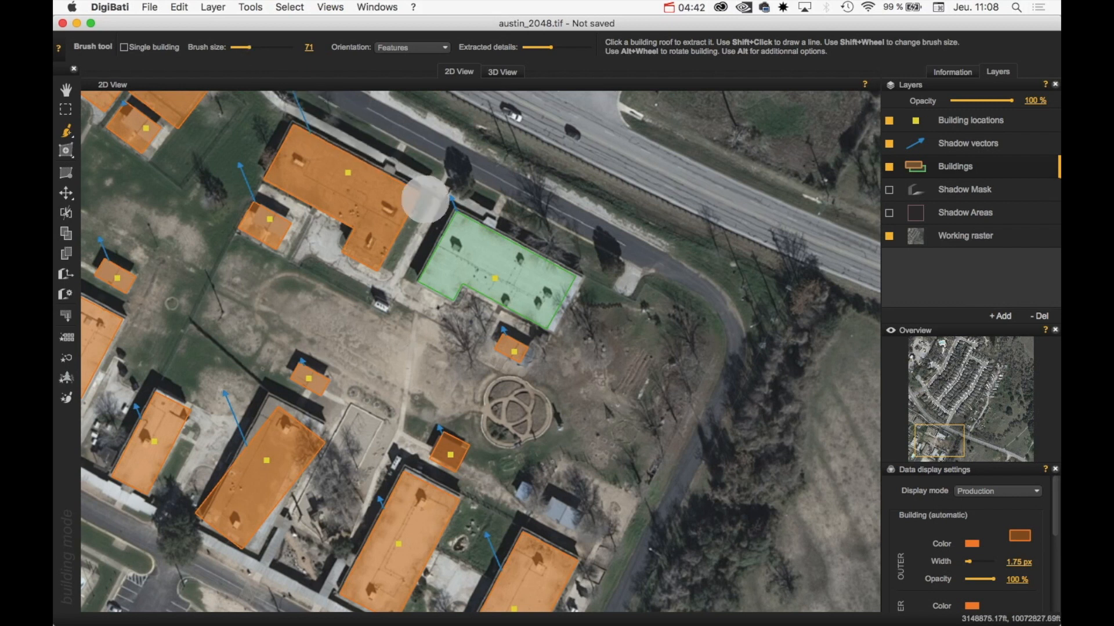
key(super+z)
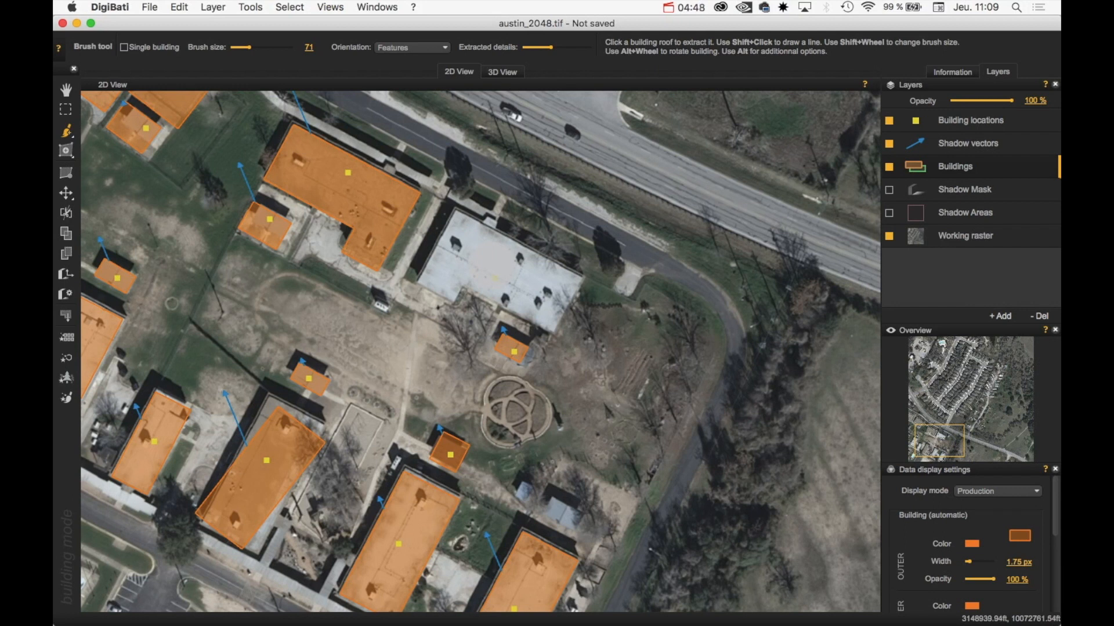
scroll(558, 227, up, 10)
scroll(563, 223, down, 15)
scroll(564, 224, up, 5)
scroll(566, 227, up, 8)
scroll(567, 232, down, 15)
scroll(567, 233, up, 10)
scroll(568, 234, down, 8)
scroll(568, 233, up, 6)
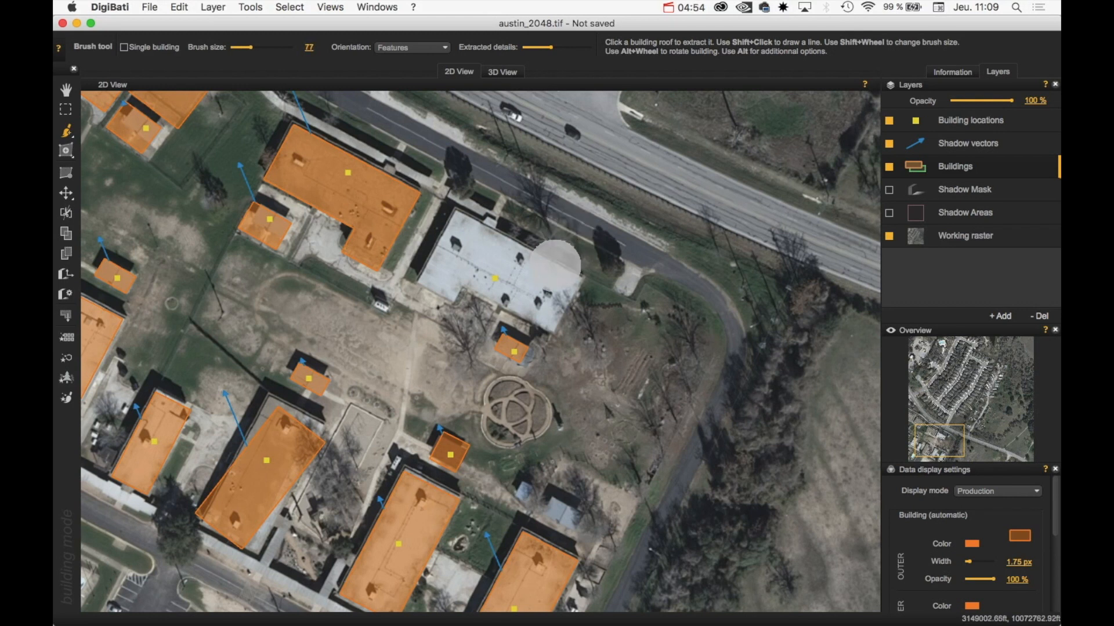
scroll(558, 255, down, 5)
drag(547, 288, 470, 258)
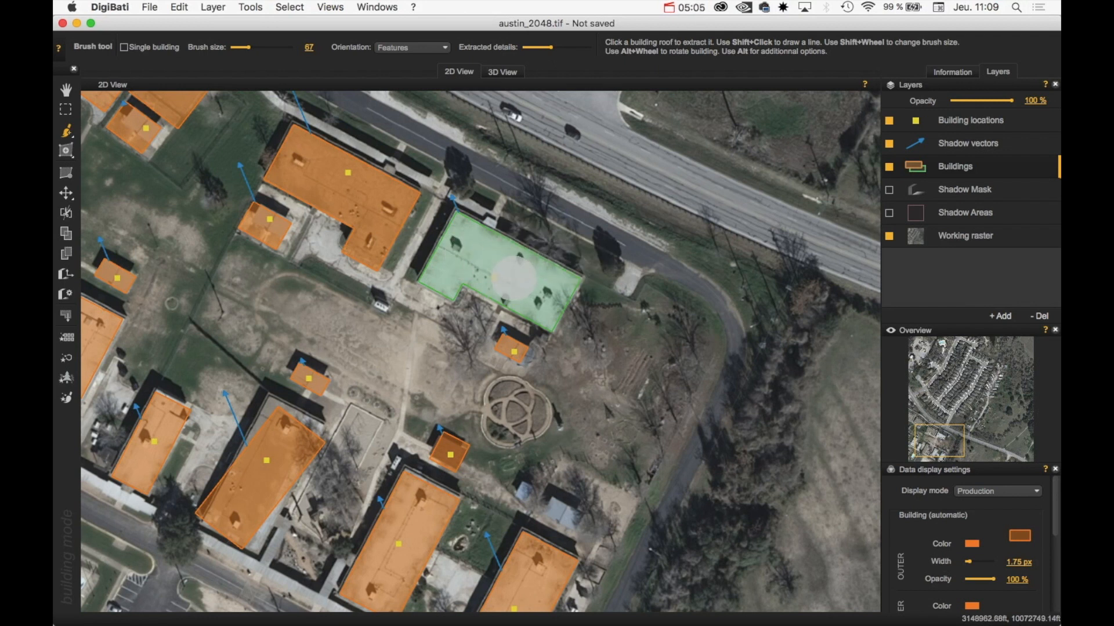
key(super+z)
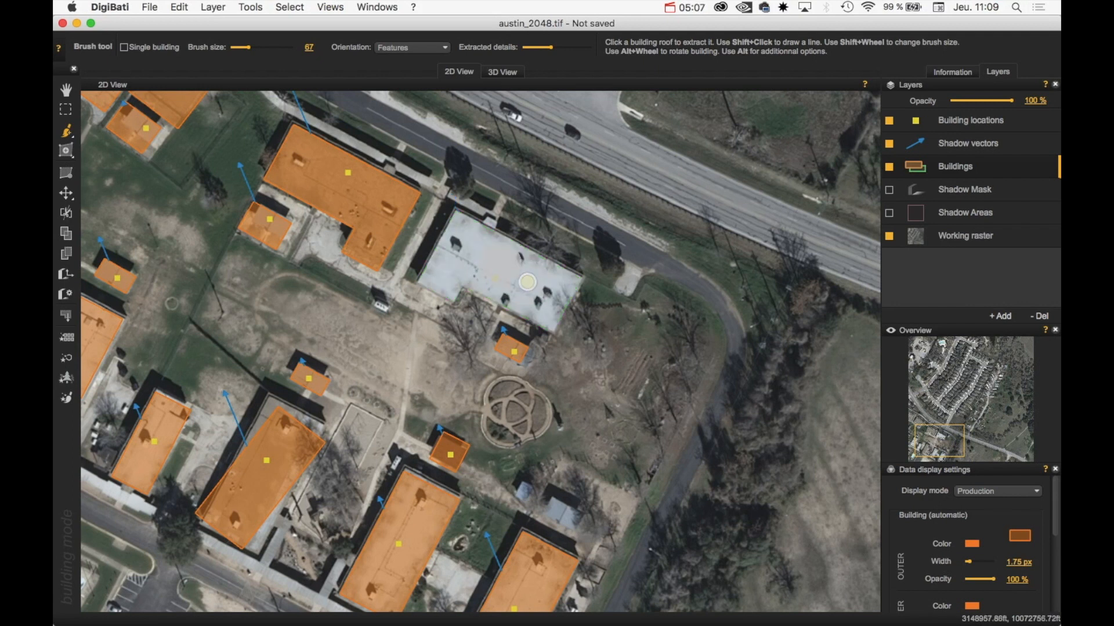
Reduce the brush size to 16 and try extracting the white roof with a thin curved stroke, undoing the extraction
scroll(504, 276, up, 5)
scroll(490, 275, down, 6)
scroll(551, 227, down, 4)
scroll(551, 228, down, 2)
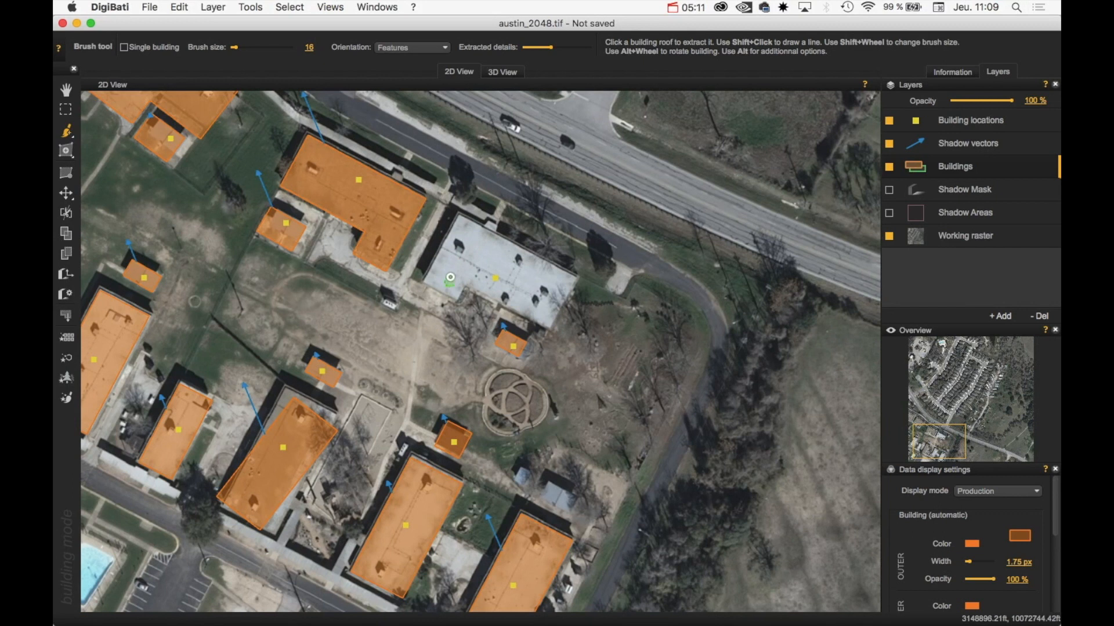
drag(451, 277, 508, 266)
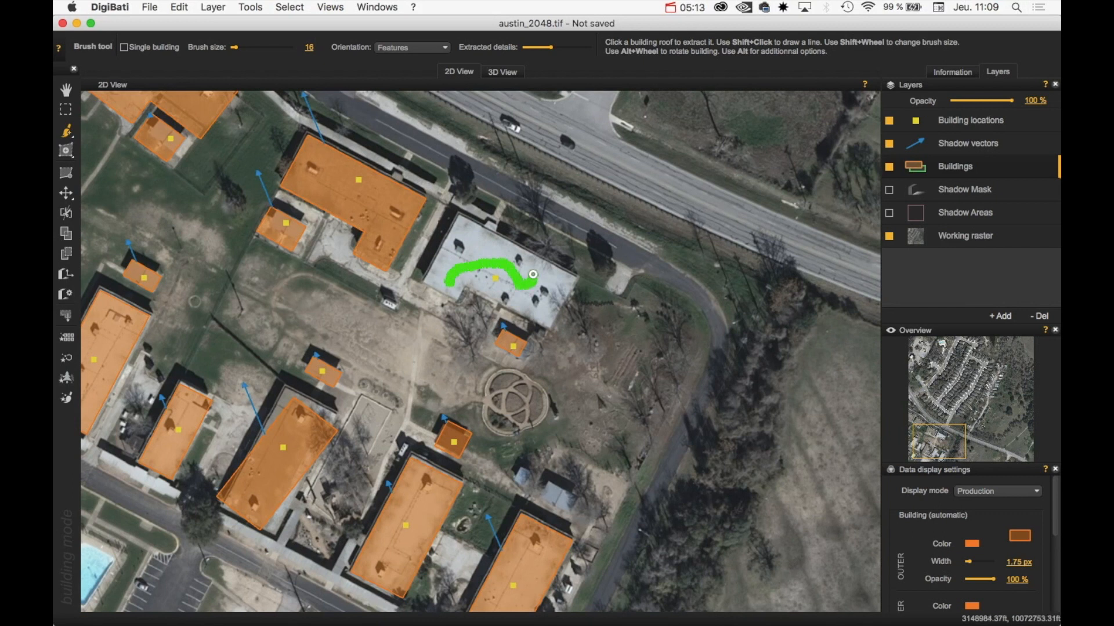
drag(535, 274, 536, 273)
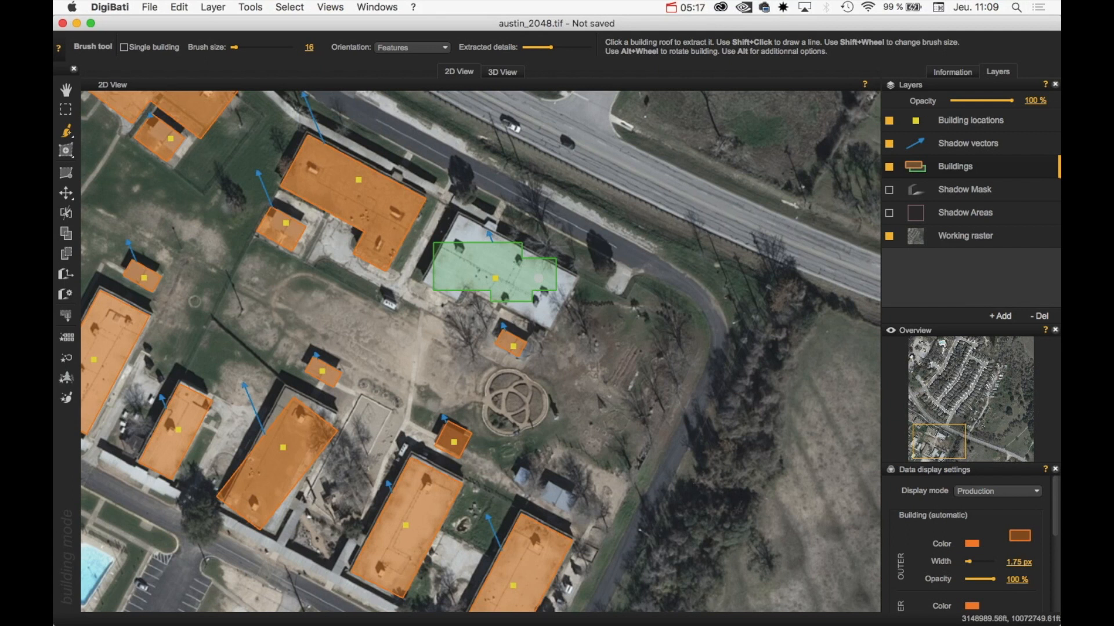
click(498, 270)
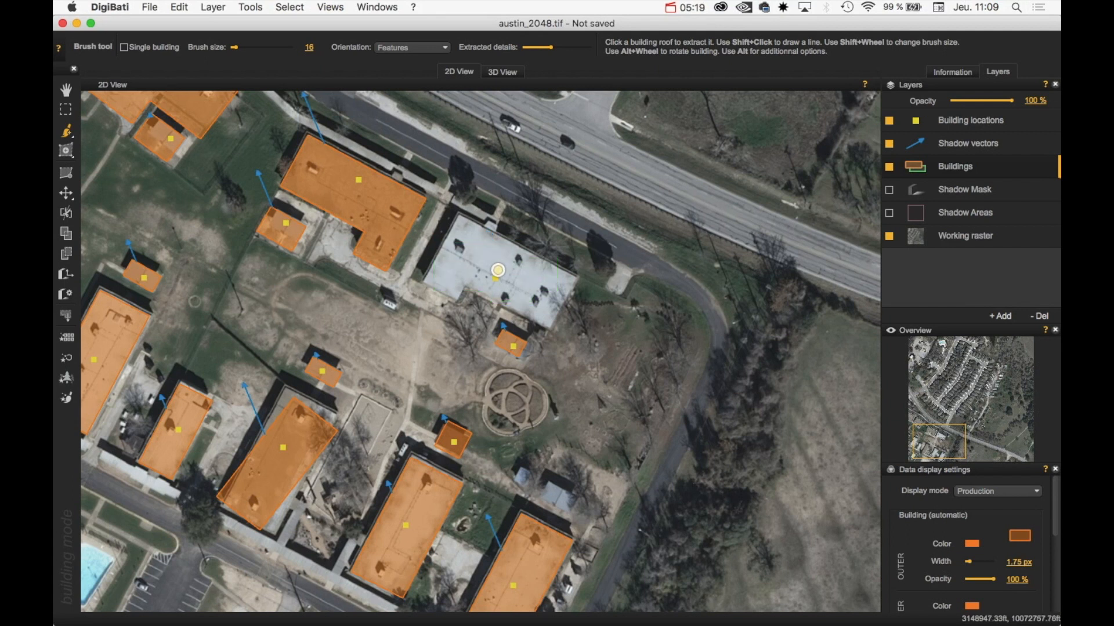
scroll(540, 217, down, 4)
scroll(539, 218, up, 6)
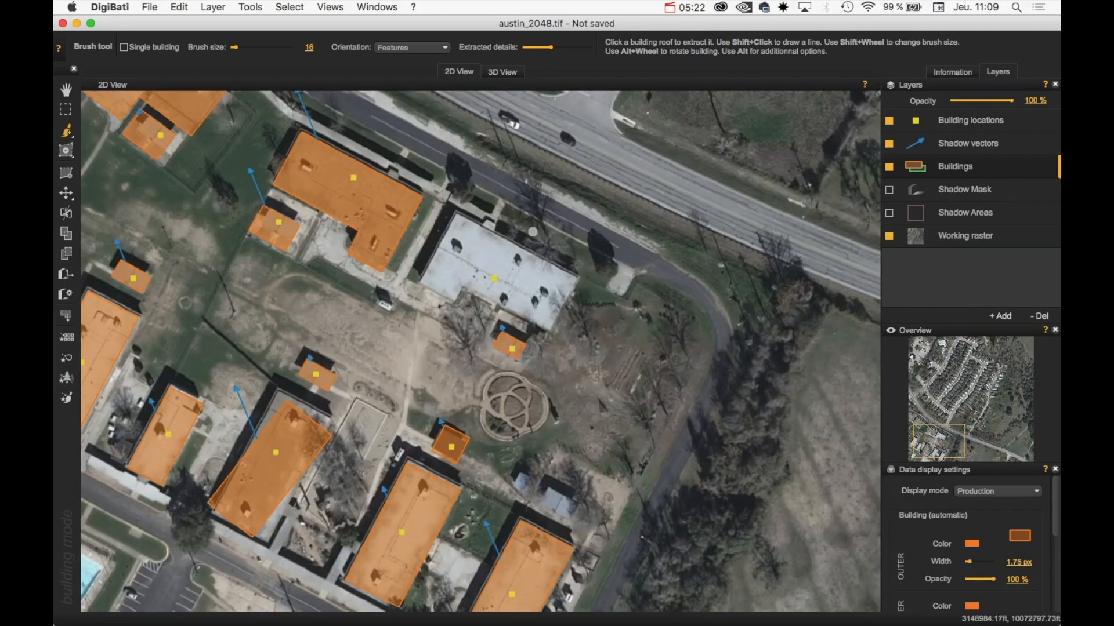
Set the brush size to 83 and extract the white roof with a stroke along its length, undoing and repeating the extraction
scroll(532, 239, up, 10)
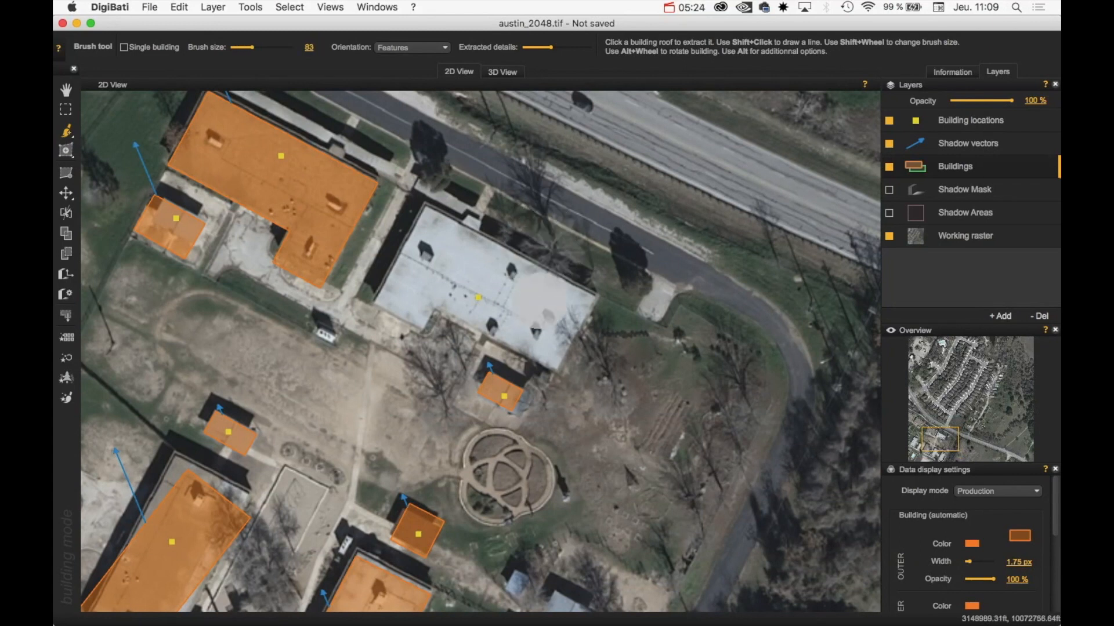
mouse_move(542, 310)
mouse_down()
mouse_move(460, 261)
mouse_move(435, 269)
mouse_up()
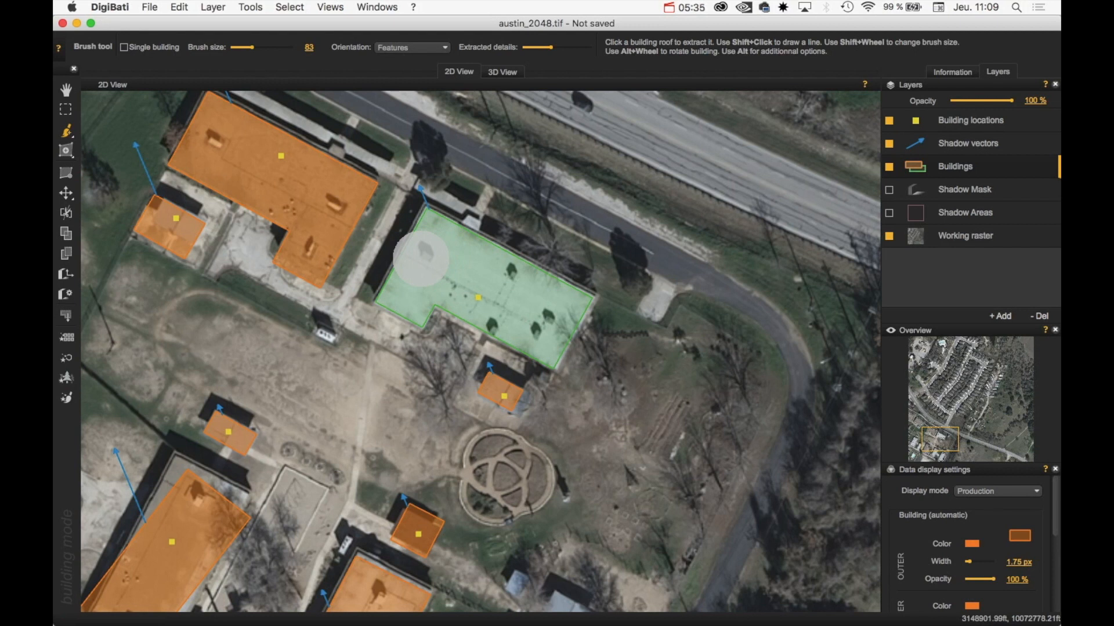
key(super+z)
drag(430, 257, 529, 308)
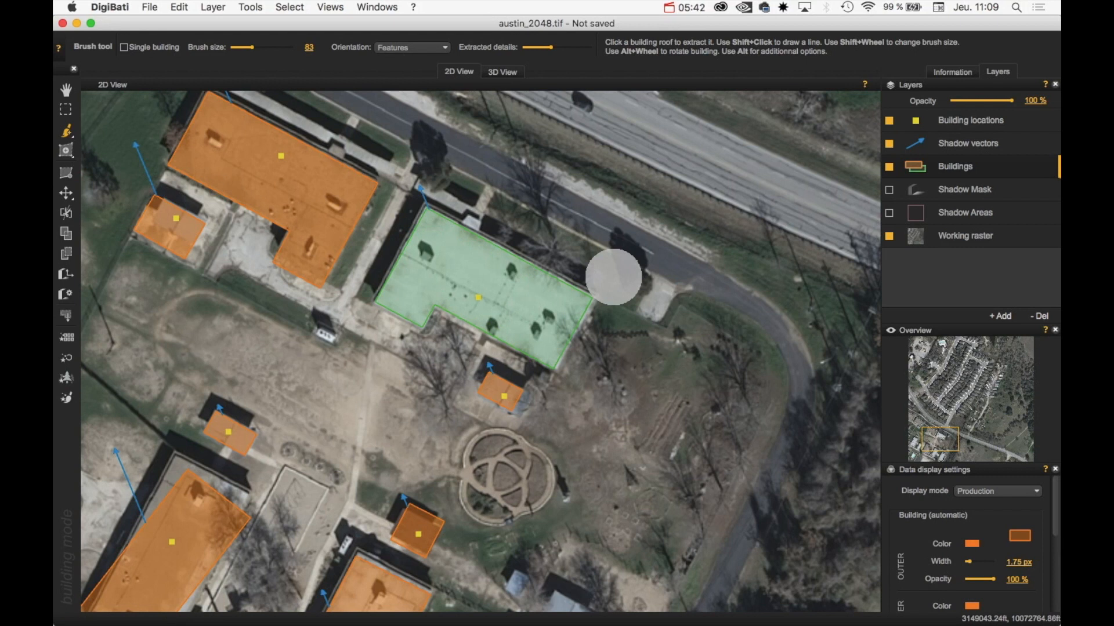
Rotate the tilted footprint of the grey-roofed building southwest of the white roof with the Edit tool to match its roof orientation
scroll(590, 267, down, 2)
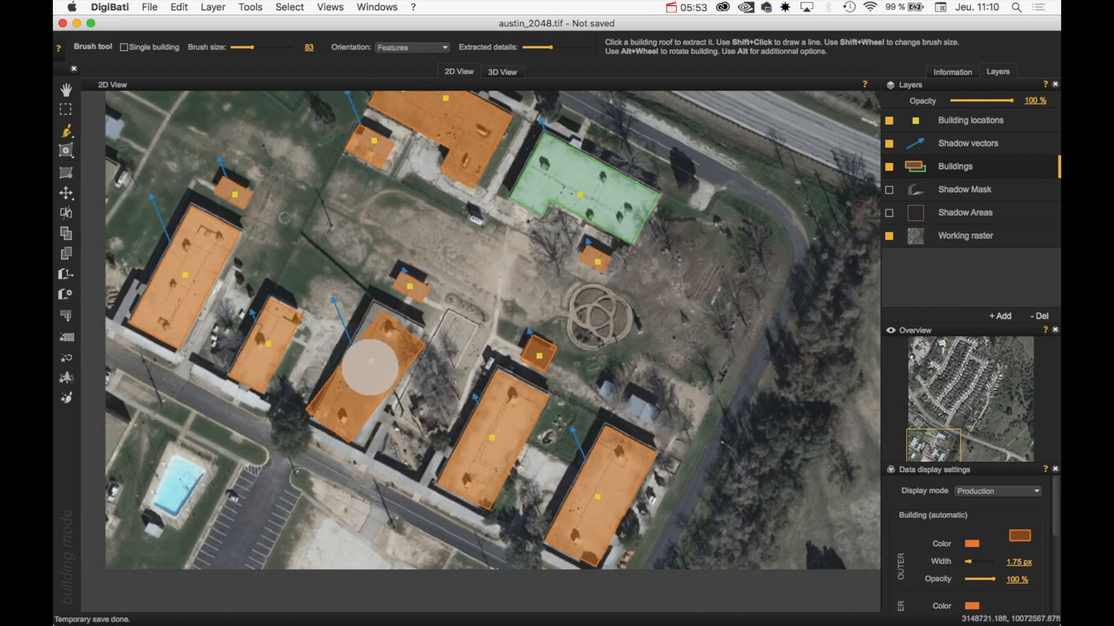
scroll(369, 371, up, 2)
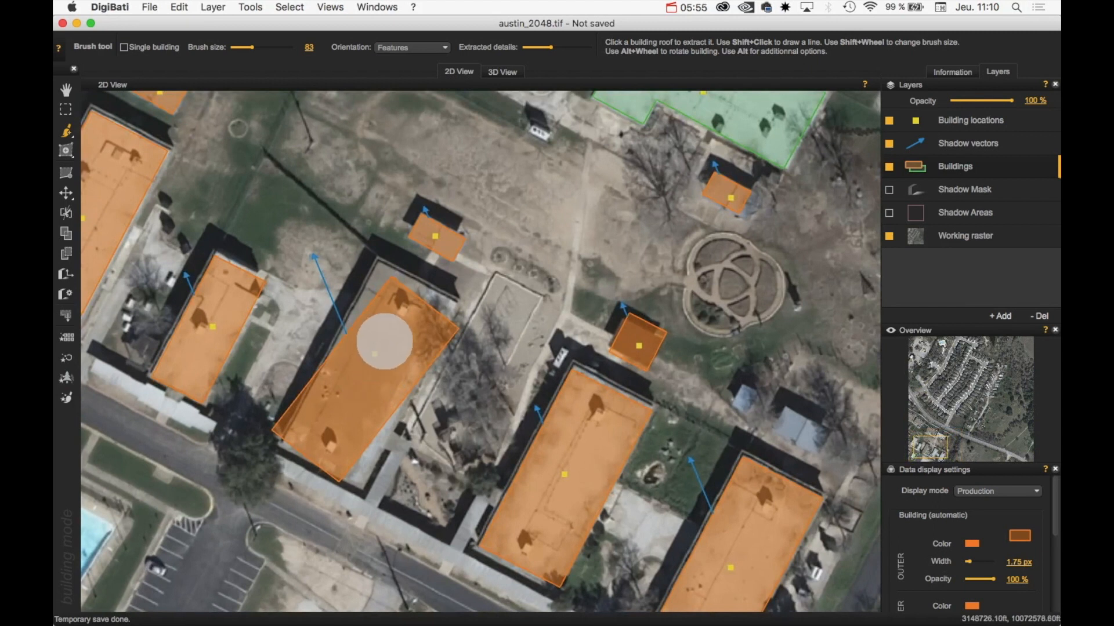
scroll(384, 341, down, 1)
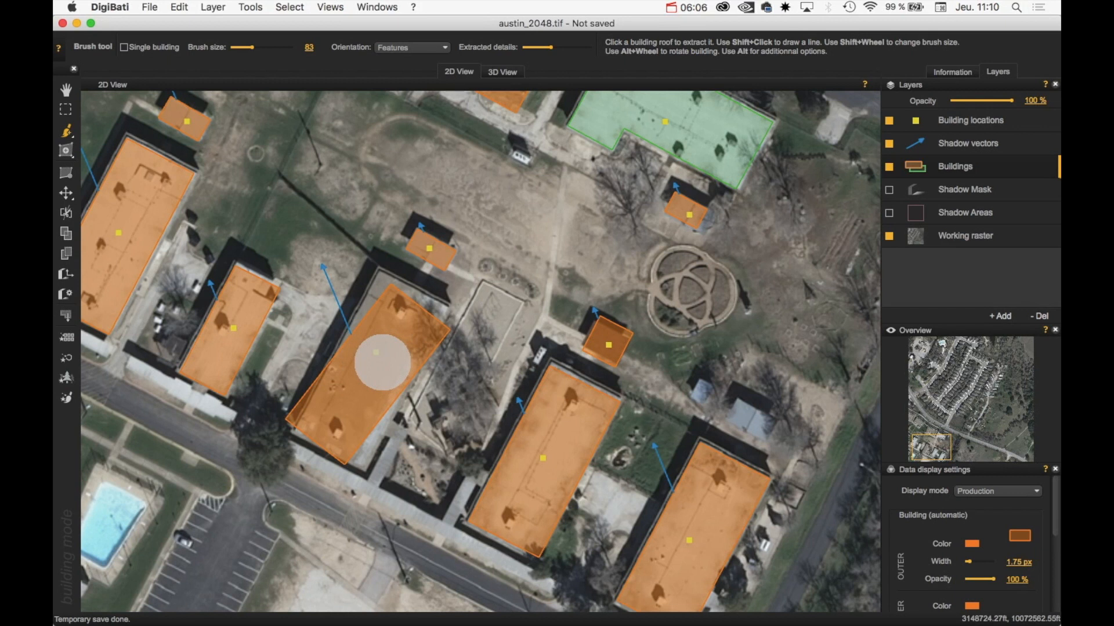
key(e)
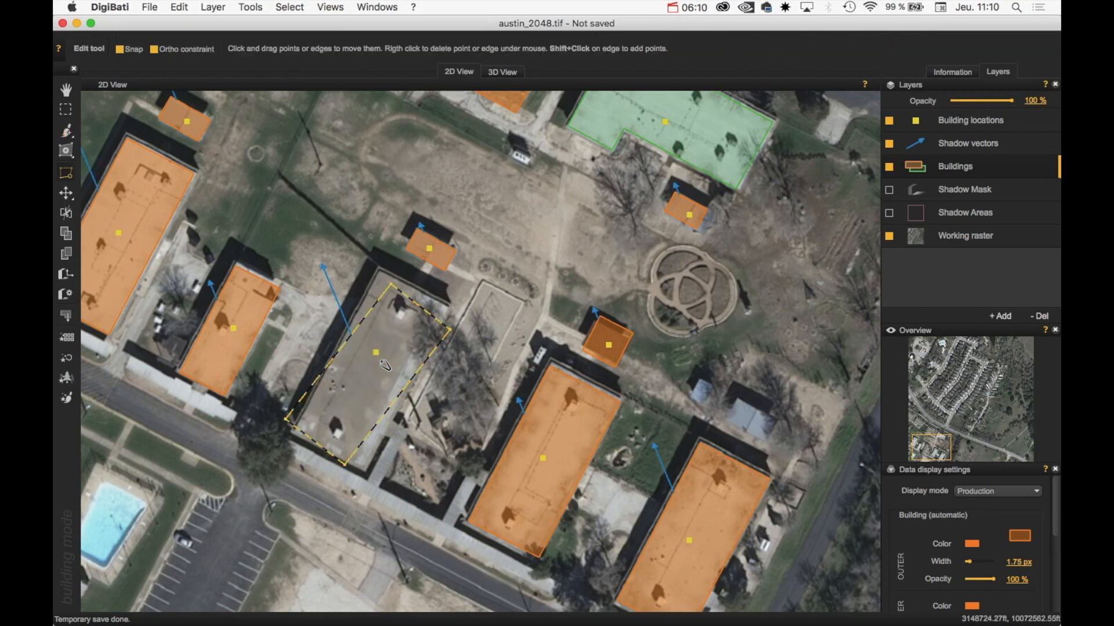
scroll(384, 365, down, 10)
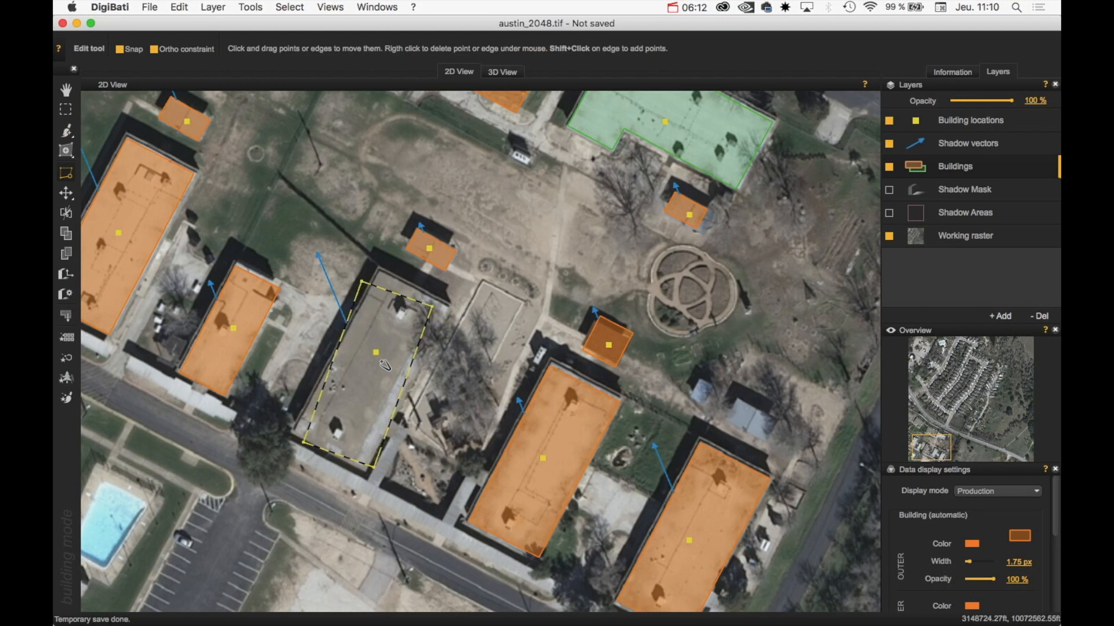
scroll(384, 365, up, 7)
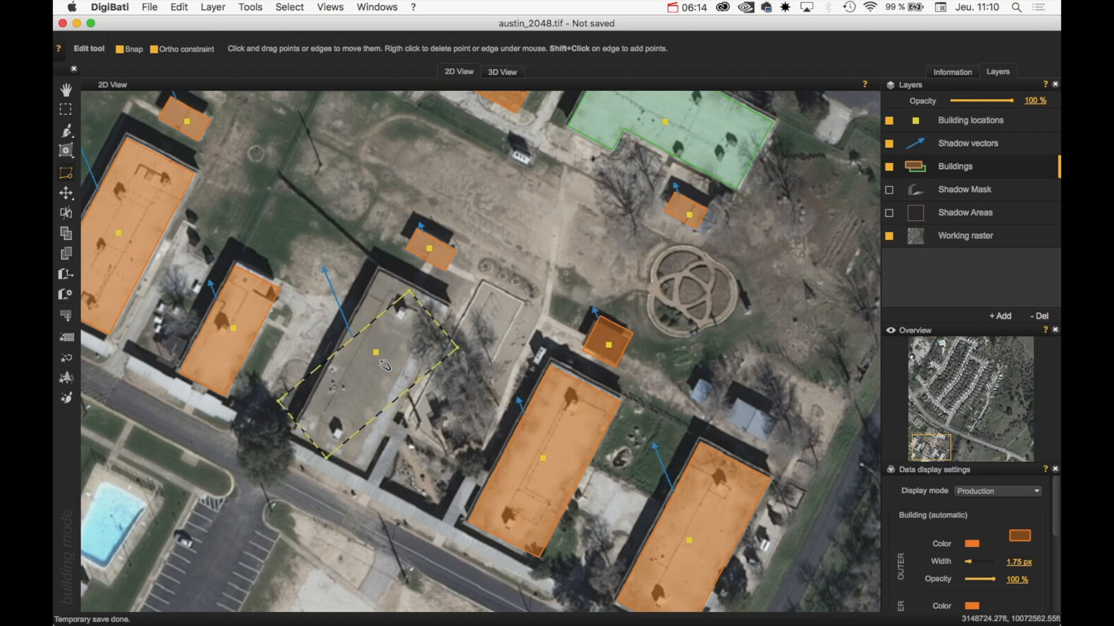
scroll(384, 365, up, 10)
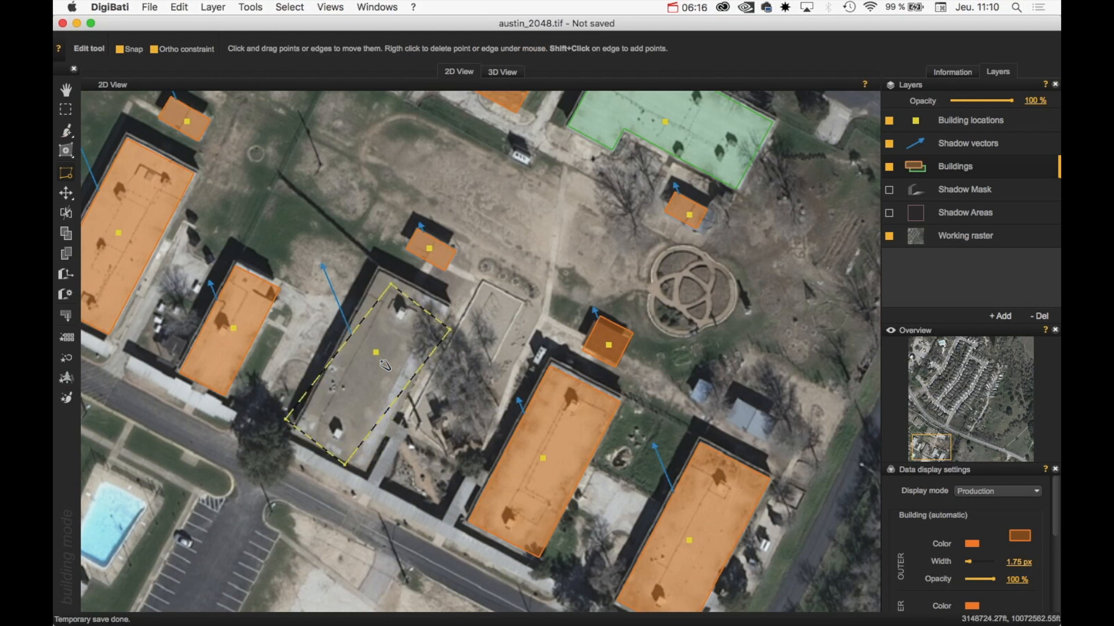
scroll(384, 365, down, 4)
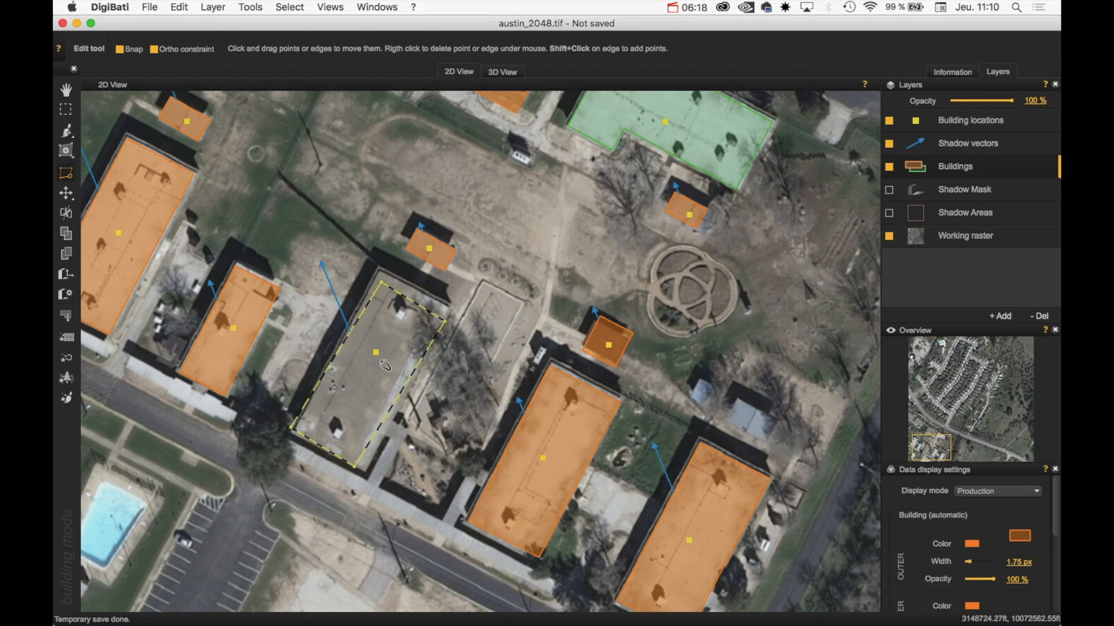
scroll(384, 365, down, 9)
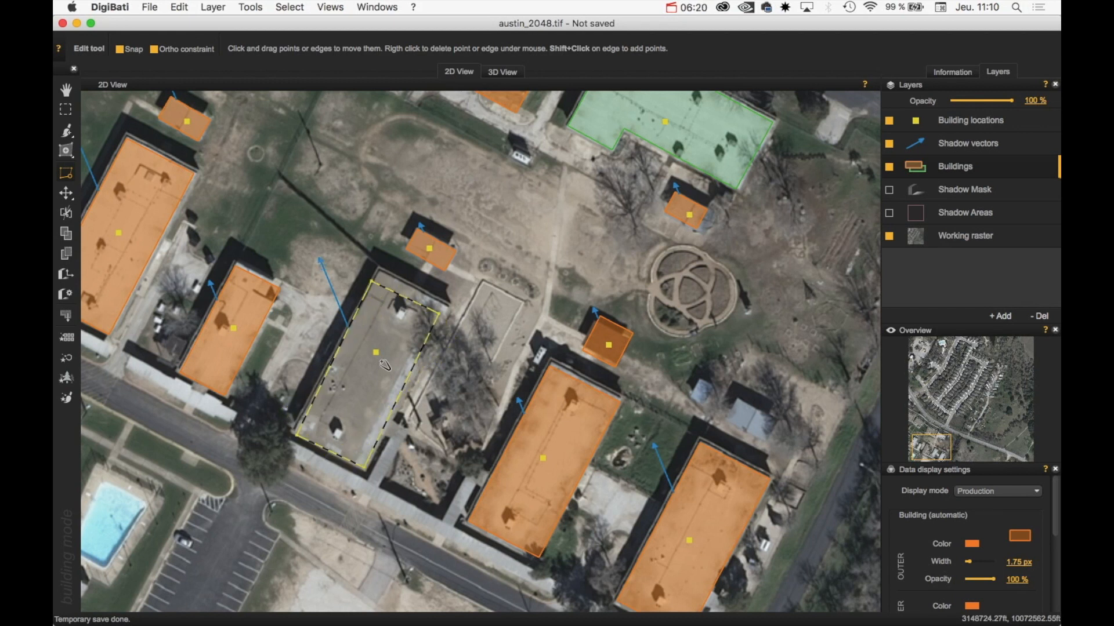
Fine-tune the grey-roofed building's footprint rotation in small increments until its long sides follow the roof edges
scroll(383, 357, up, 3)
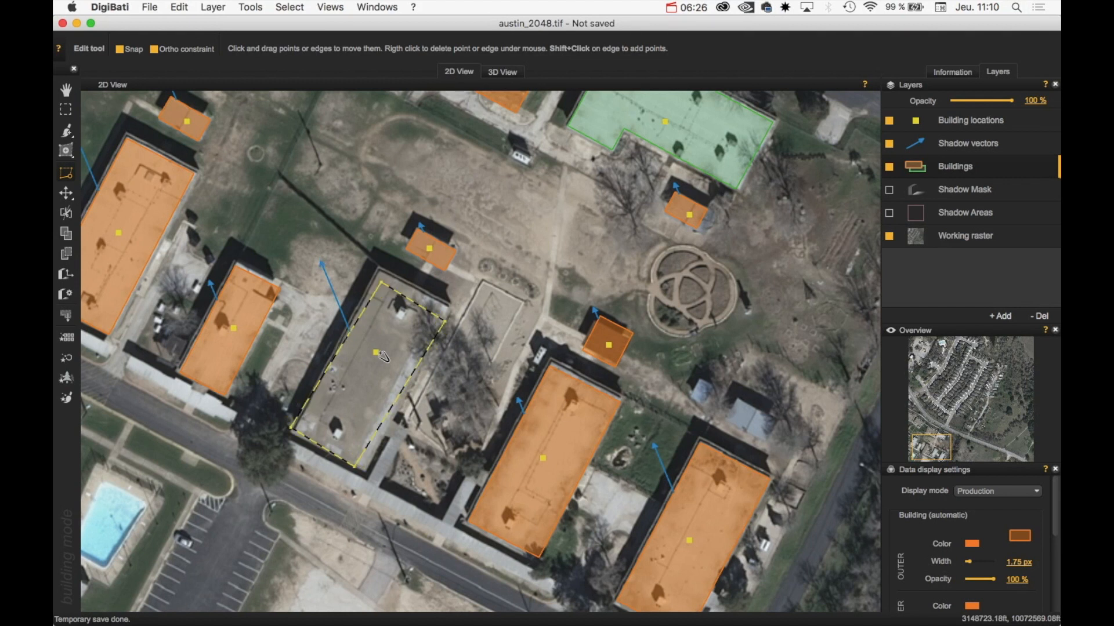
scroll(383, 357, down, 4)
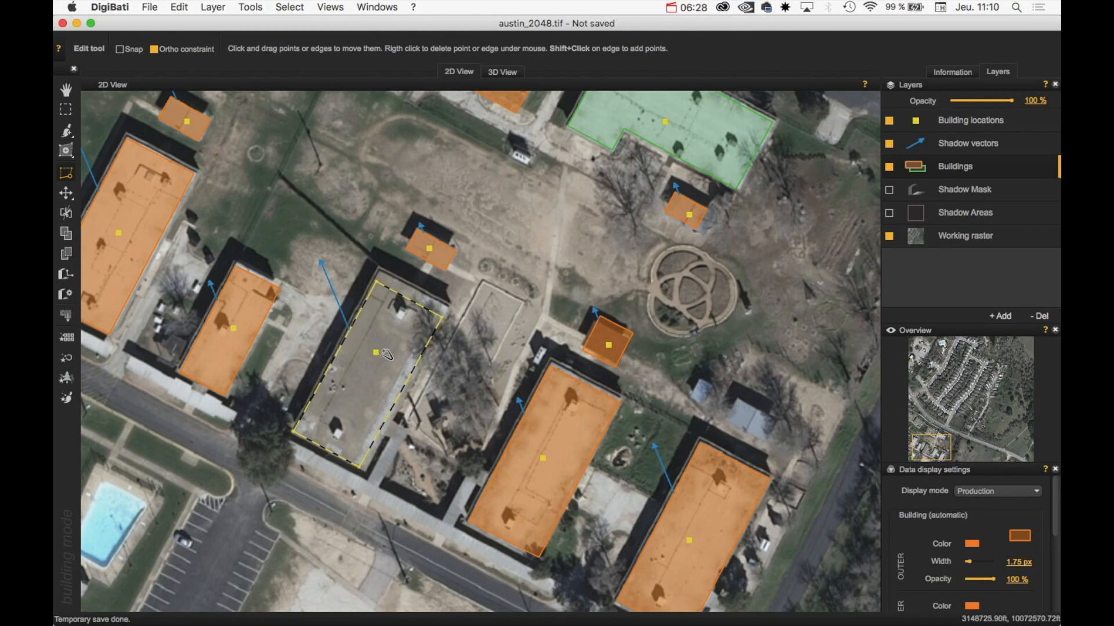
scroll(385, 355, up, 3)
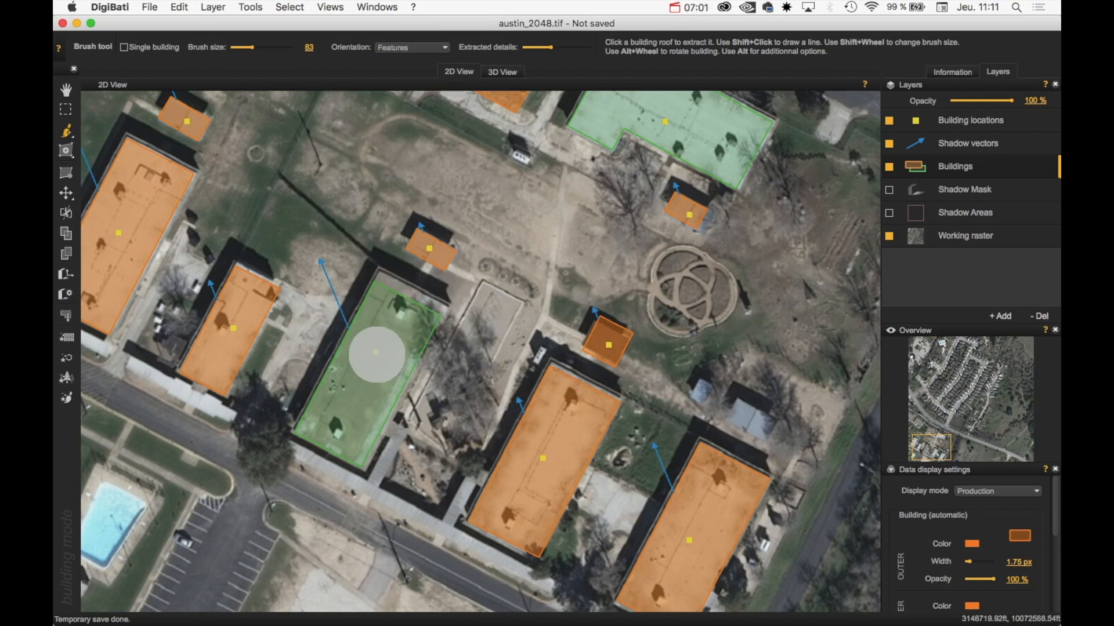
Move the grey-roofed building's short northern edge outward to the roof outline and adjust the northeast corner
key(e)
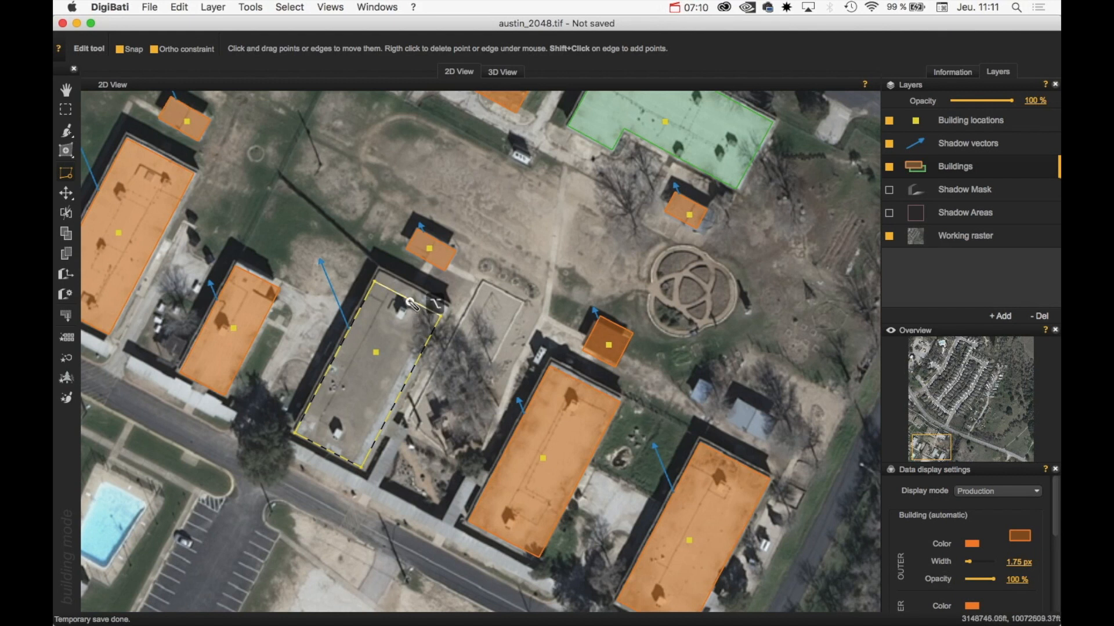
drag(414, 297, 417, 288)
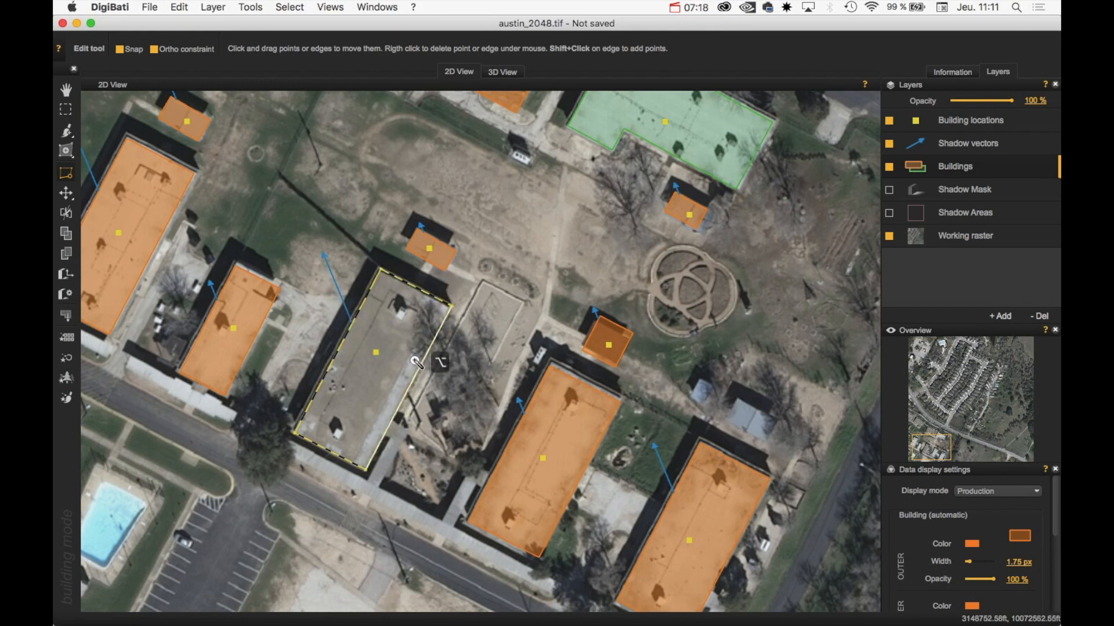
mouse_move(449, 304)
mouse_down()
mouse_move(474, 302)
mouse_move(445, 312)
mouse_move(482, 285)
mouse_move(459, 298)
mouse_move(463, 280)
mouse_move(469, 305)
mouse_move(452, 306)
mouse_up()
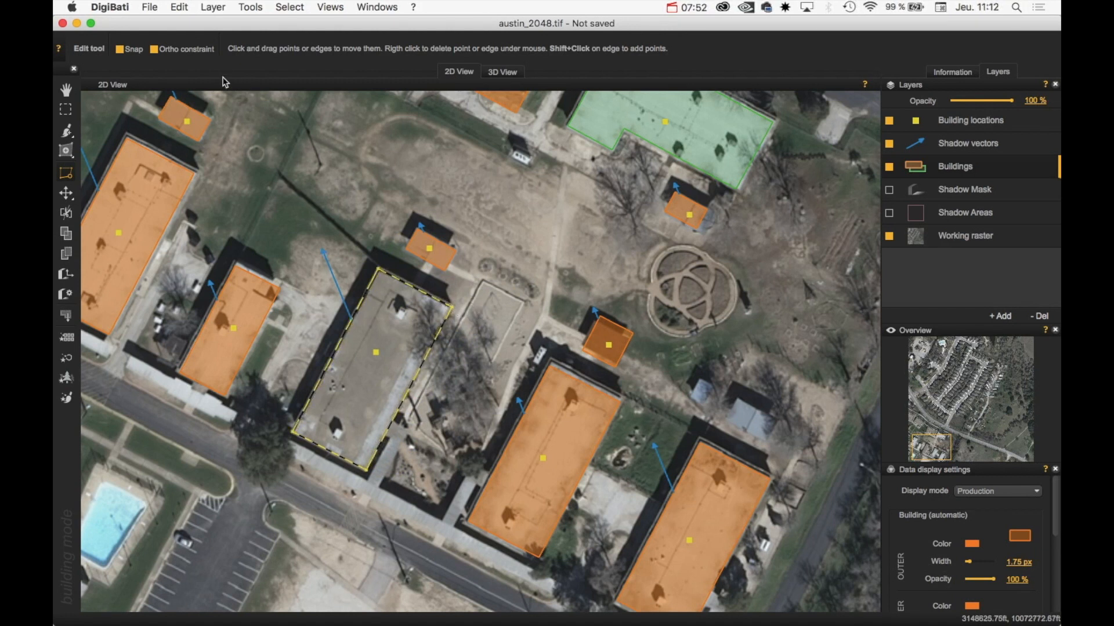
Try moving the footprint's northeast corner outward with the ortho constraint off, undo the move and turn the constraint back on
click(154, 50)
mouse_move(454, 309)
mouse_down()
mouse_move(487, 217)
mouse_move(558, 268)
mouse_move(396, 333)
mouse_move(503, 305)
mouse_move(448, 291)
mouse_move(472, 320)
mouse_move(471, 307)
mouse_up()
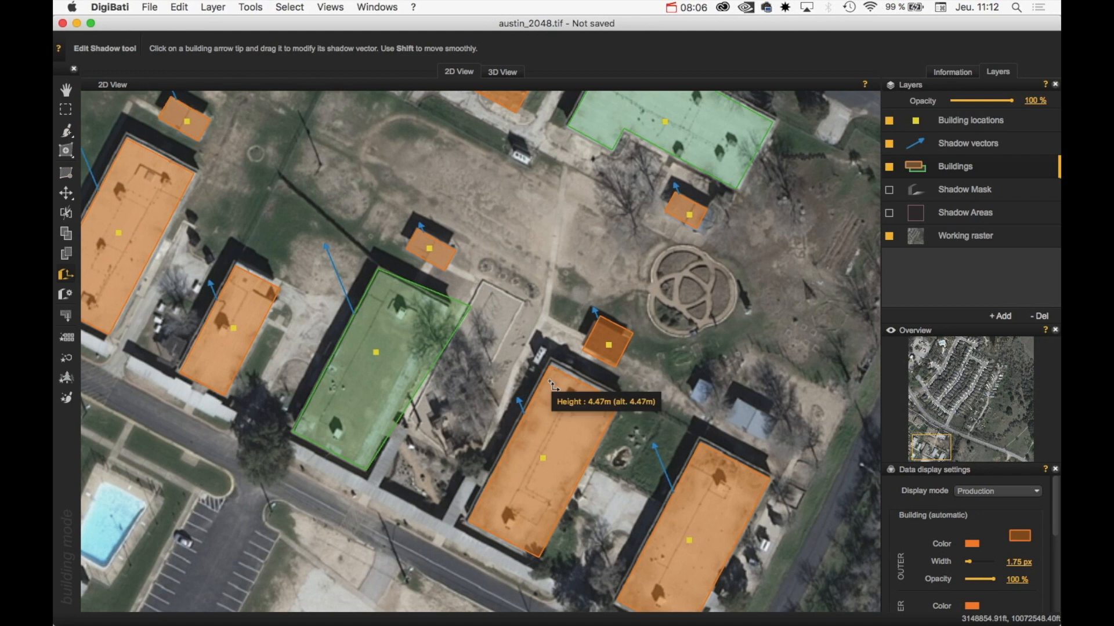
key(super+z)
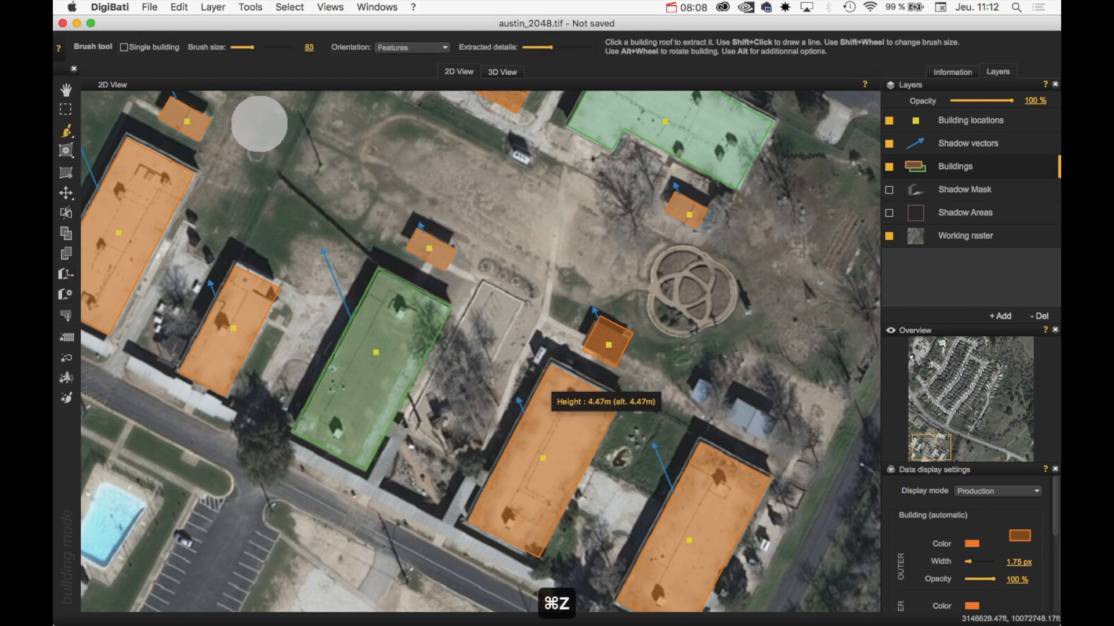
key(e)
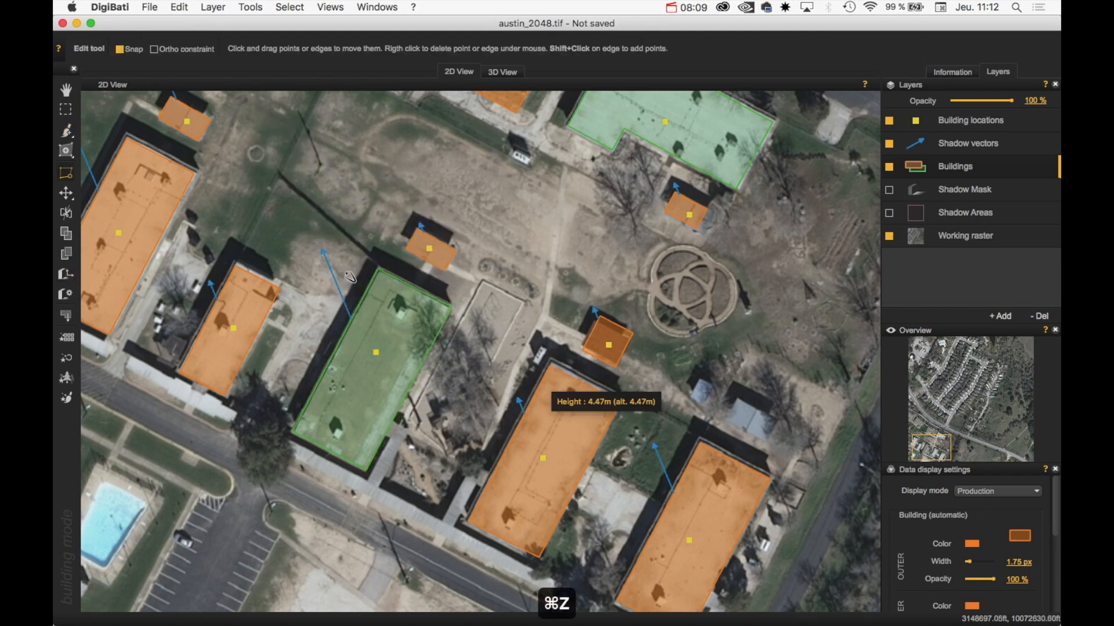
click(154, 50)
Move the grey-roofed building's long western footprint edge with and without snapping, placing it on the roof edge
alt+click(352, 319)
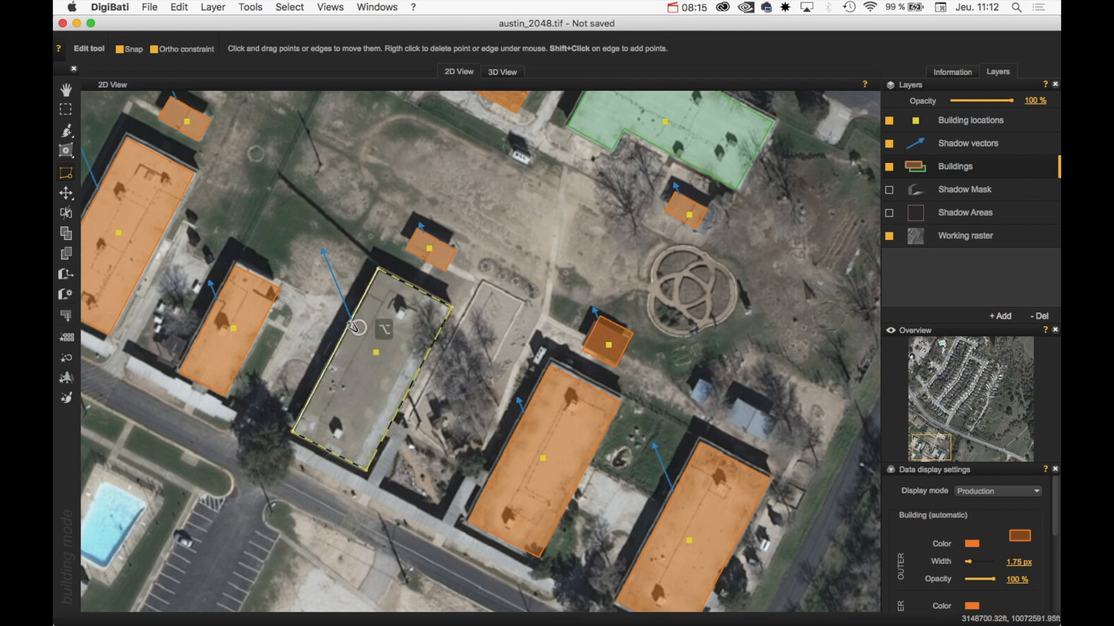
drag(356, 325, 335, 352)
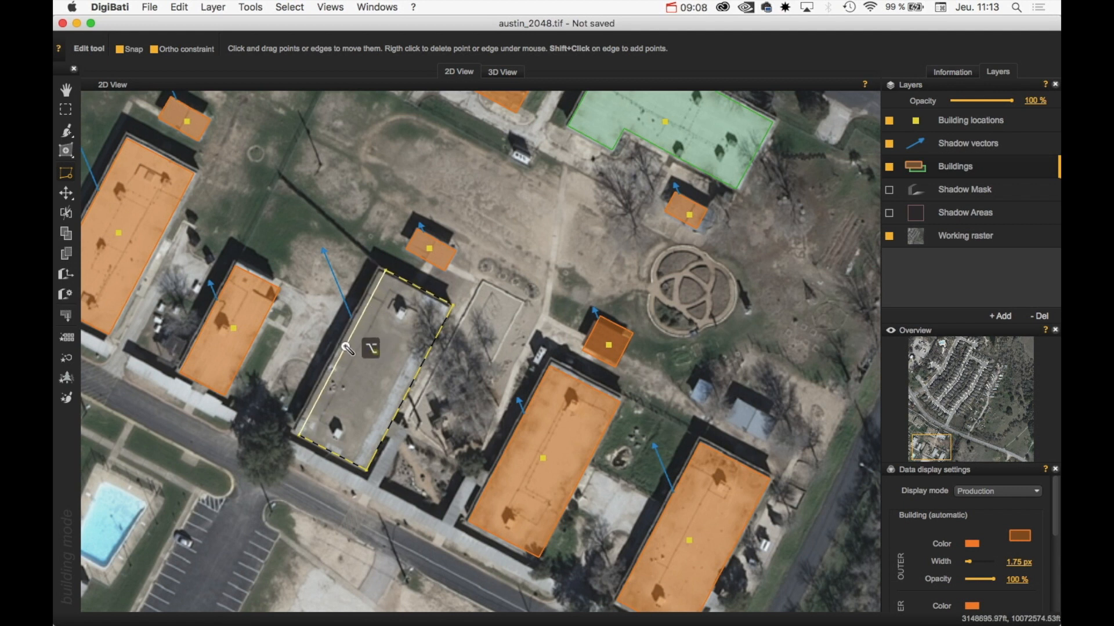
key(alt)
drag(330, 338, 306, 326)
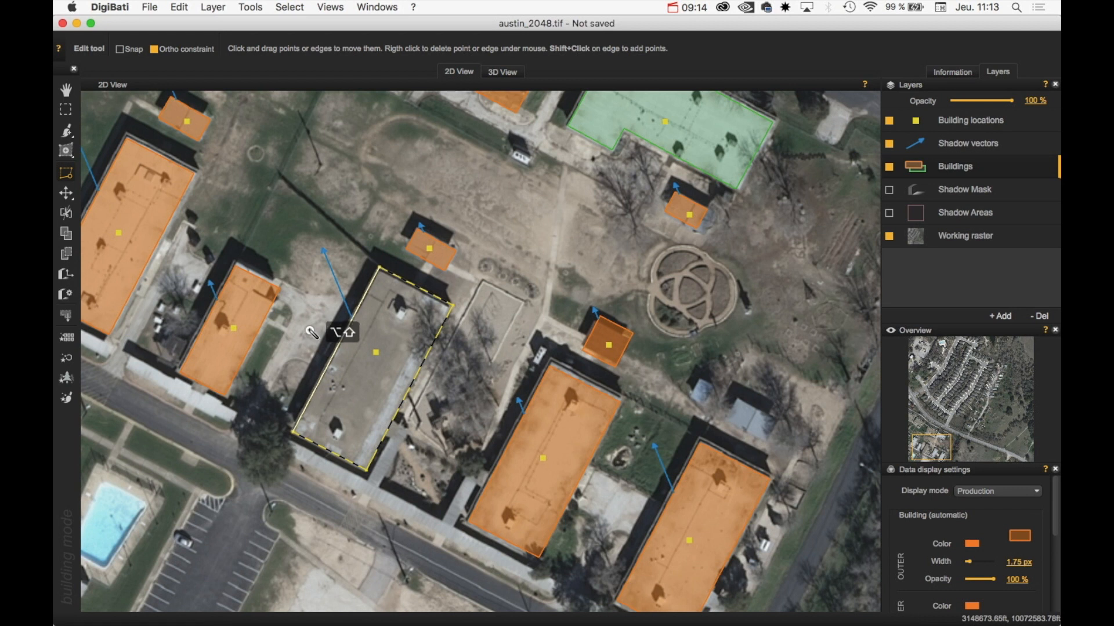
drag(281, 323, 307, 351)
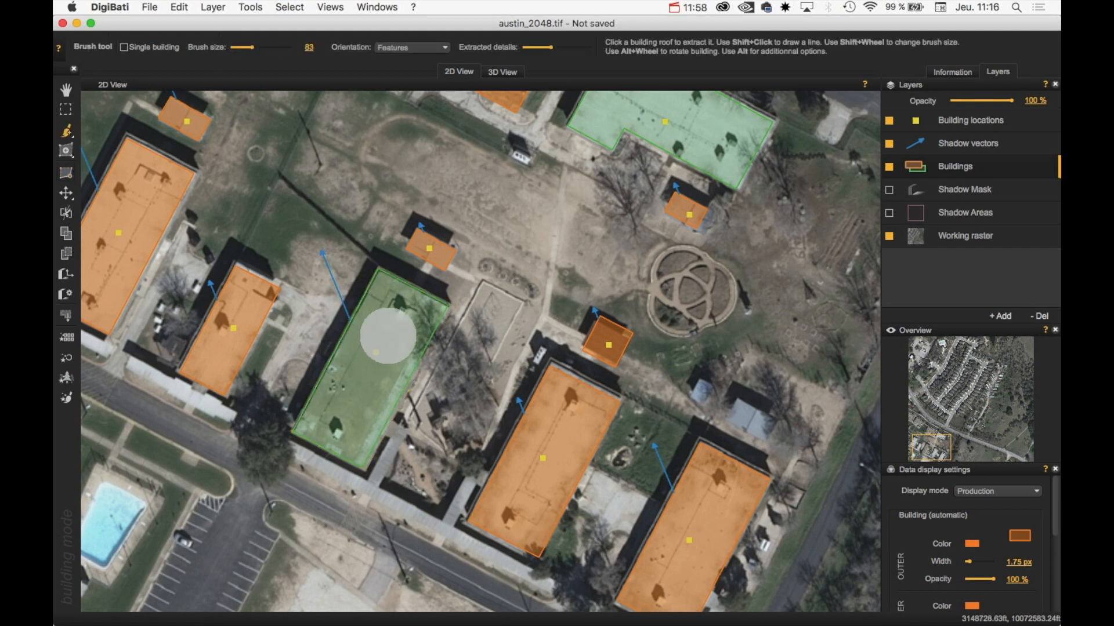
Examine the other large and small building footprints near the road with the Edit tool for extraction errors
alt+click(551, 410)
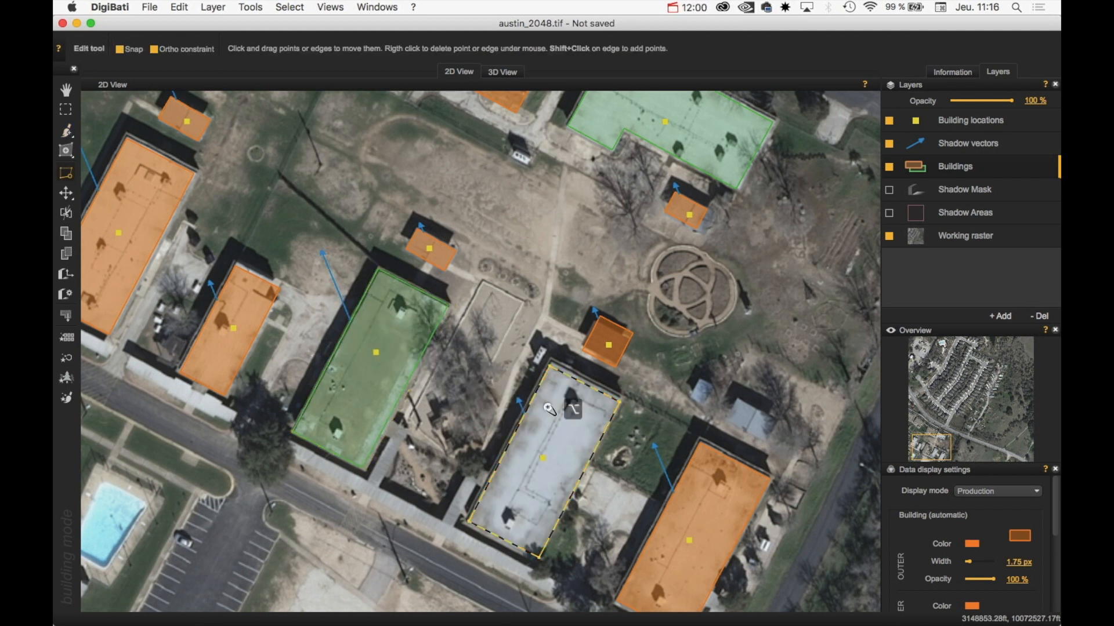
scroll(546, 388, down, 5)
drag(486, 305, 459, 451)
scroll(430, 348, up, 4)
alt+click(258, 302)
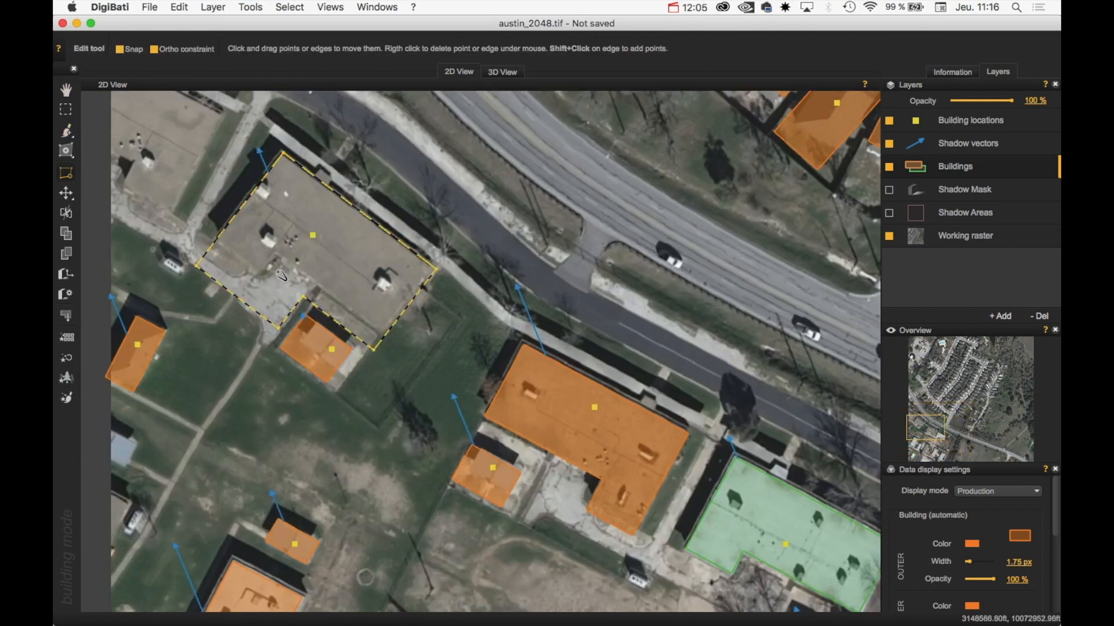
alt+click(287, 349)
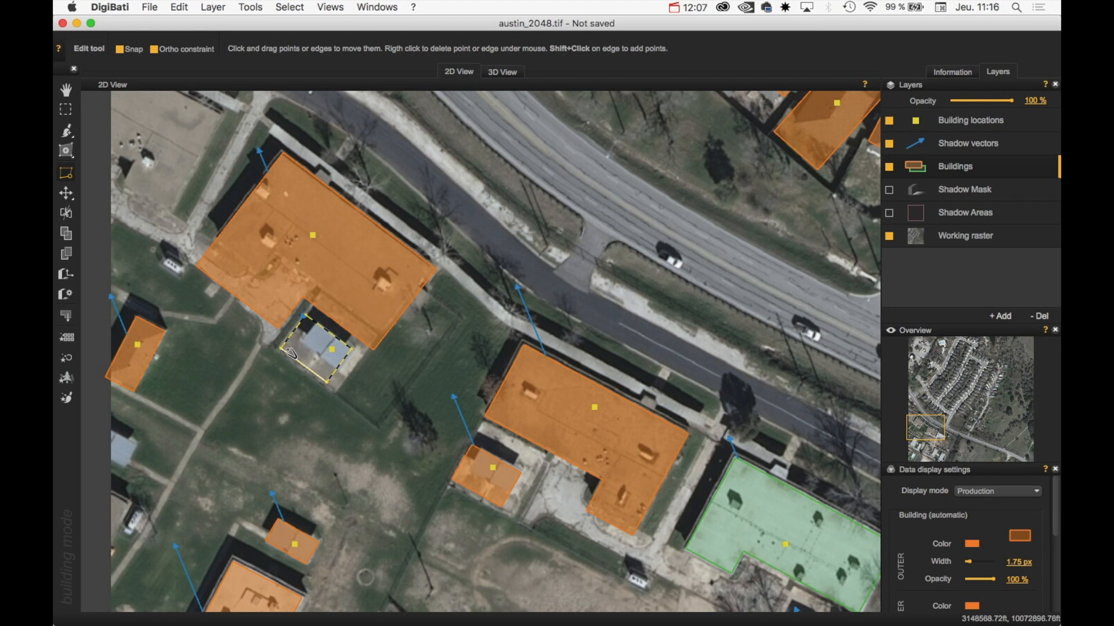
drag(282, 348, 301, 343)
alt+click(476, 501)
drag(494, 499, 470, 458)
Replace the overextended footprint of the southernmost house beside the residential street by re-extracting its roof with the Brush tool
scroll(344, 417, down, 5)
drag(579, 389, 437, 495)
drag(537, 425, 389, 485)
scroll(442, 426, up, 5)
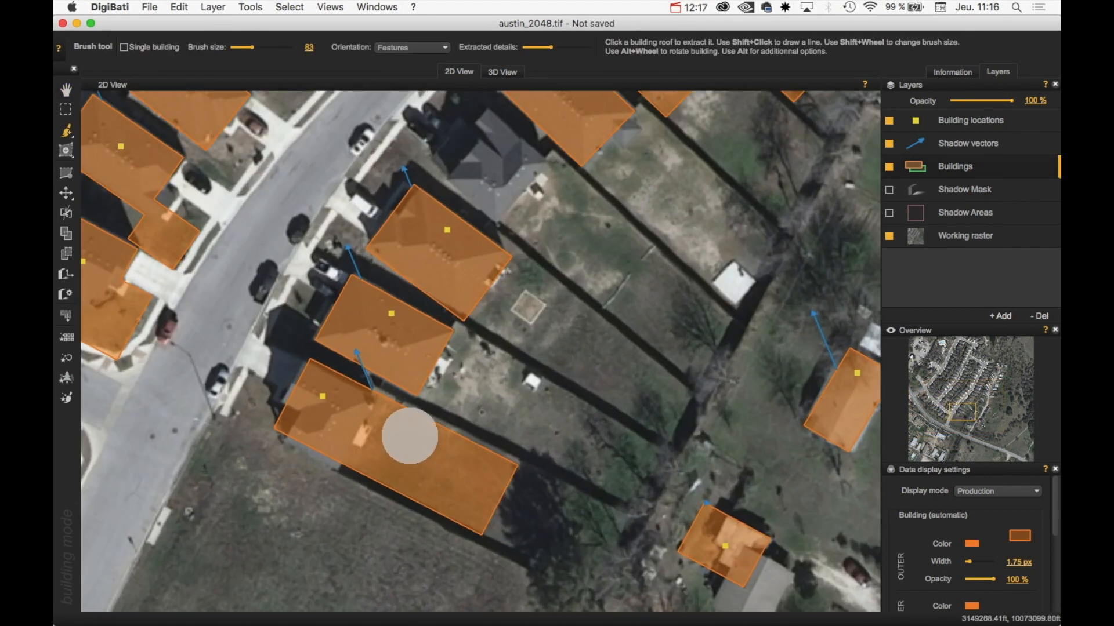
key(Delete)
click(331, 404)
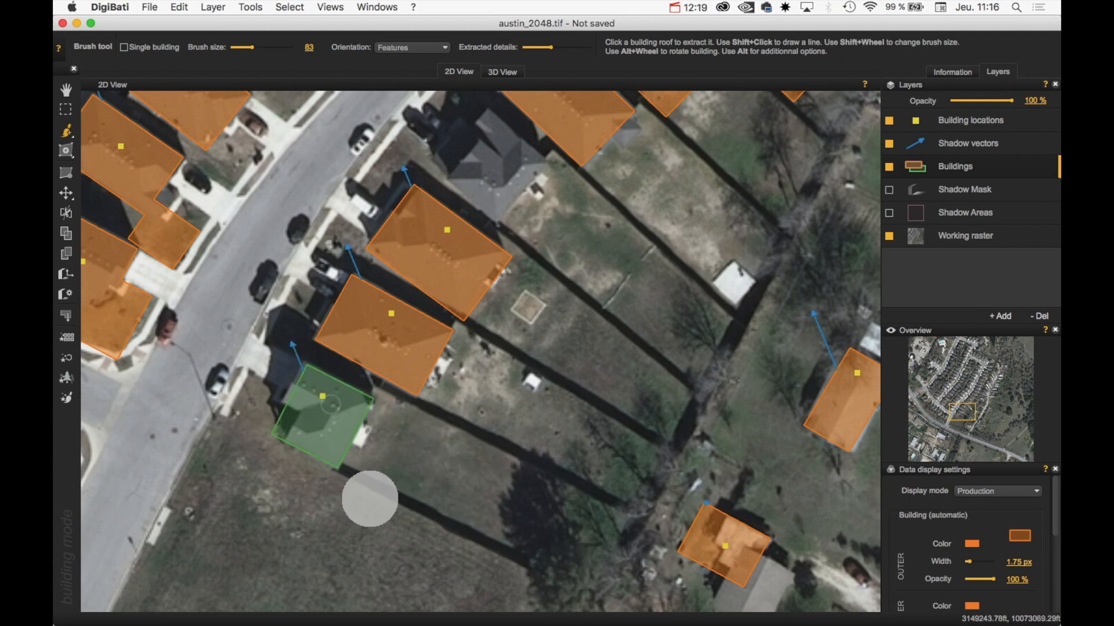
Try refining the re-extracted house footprint with brush strokes over the western part of its roof
alt+shift+click(287, 404)
drag(287, 403, 299, 424)
mouse_move(298, 384)
mouse_down()
mouse_move(285, 379)
mouse_move(292, 384)
mouse_up()
drag(299, 426, 362, 379)
scroll(365, 380, up, 3)
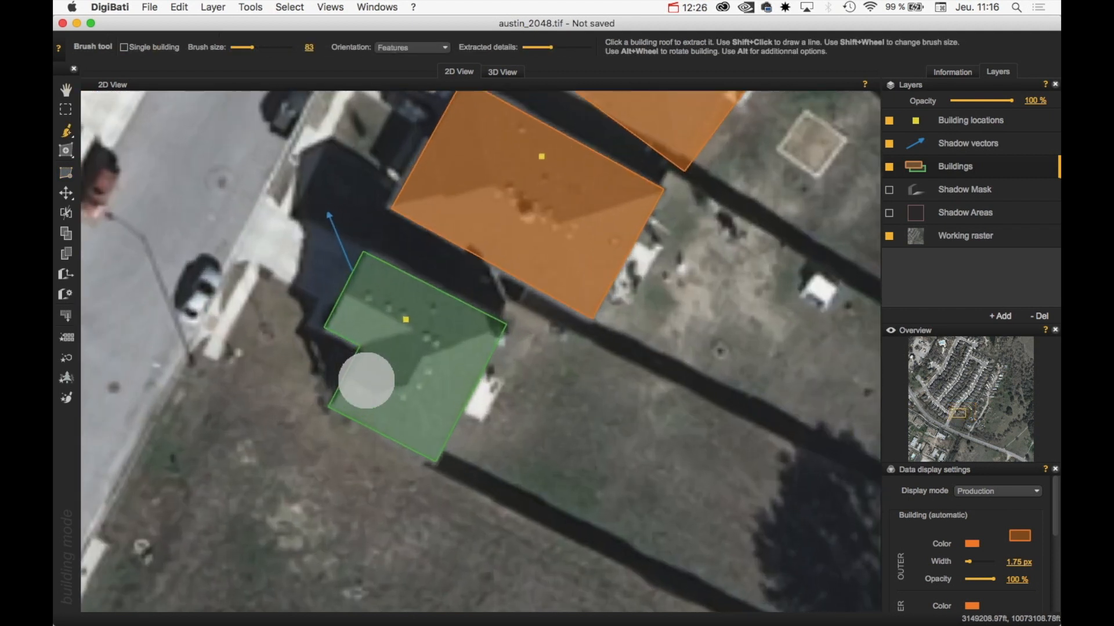
Re-extract the house roof with a stroke across its middle and move the footprint's western edge outward with the Edit tool
scroll(391, 377, down, 1)
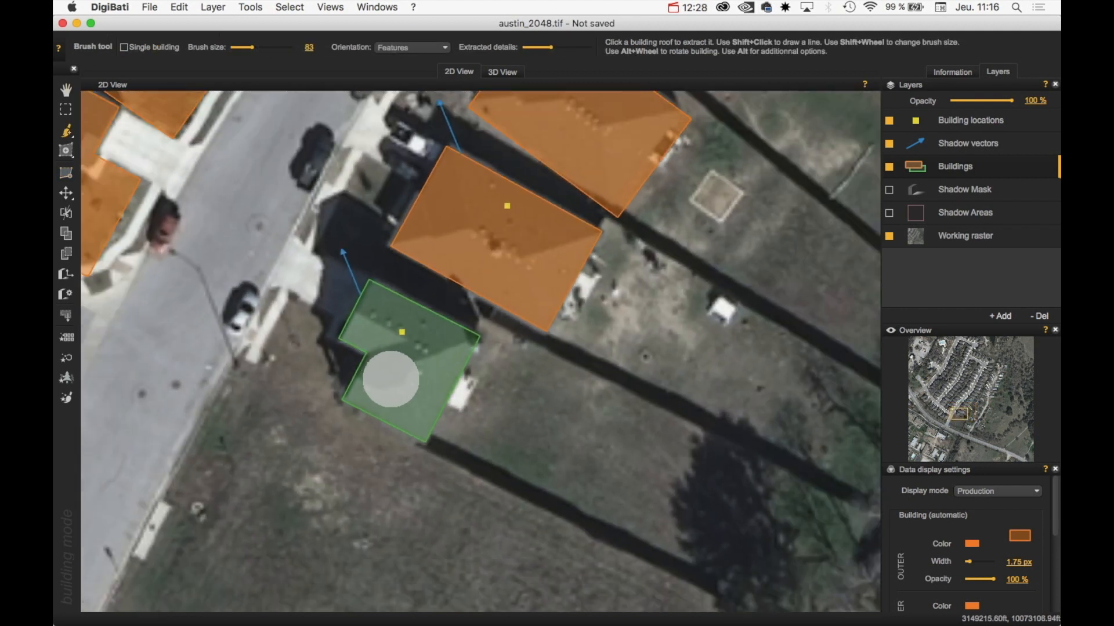
click(406, 359)
drag(395, 331, 407, 363)
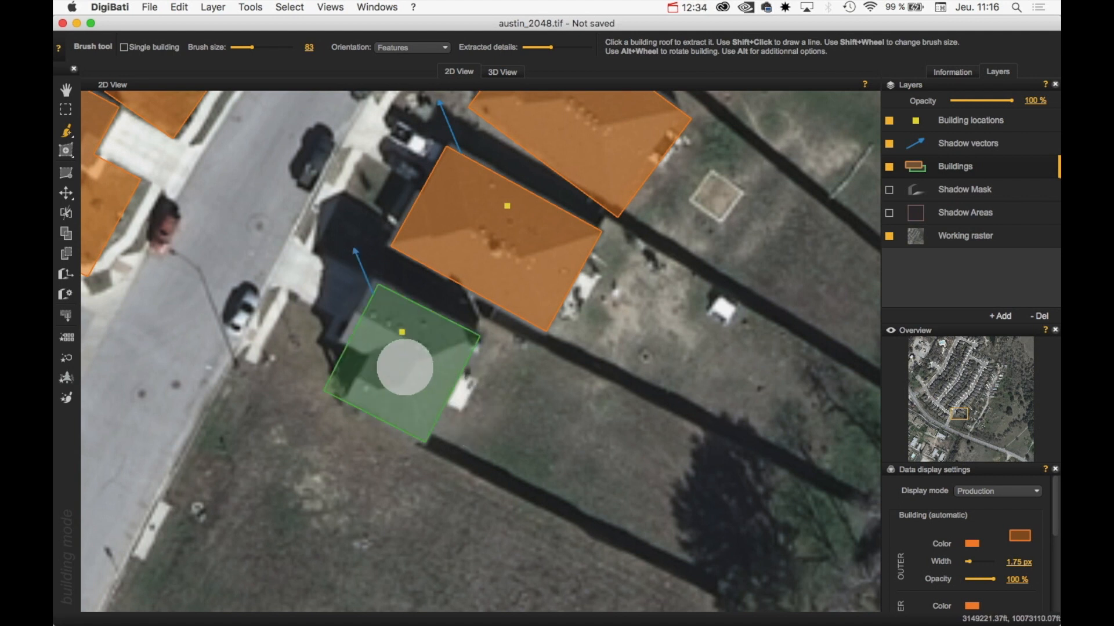
key(e)
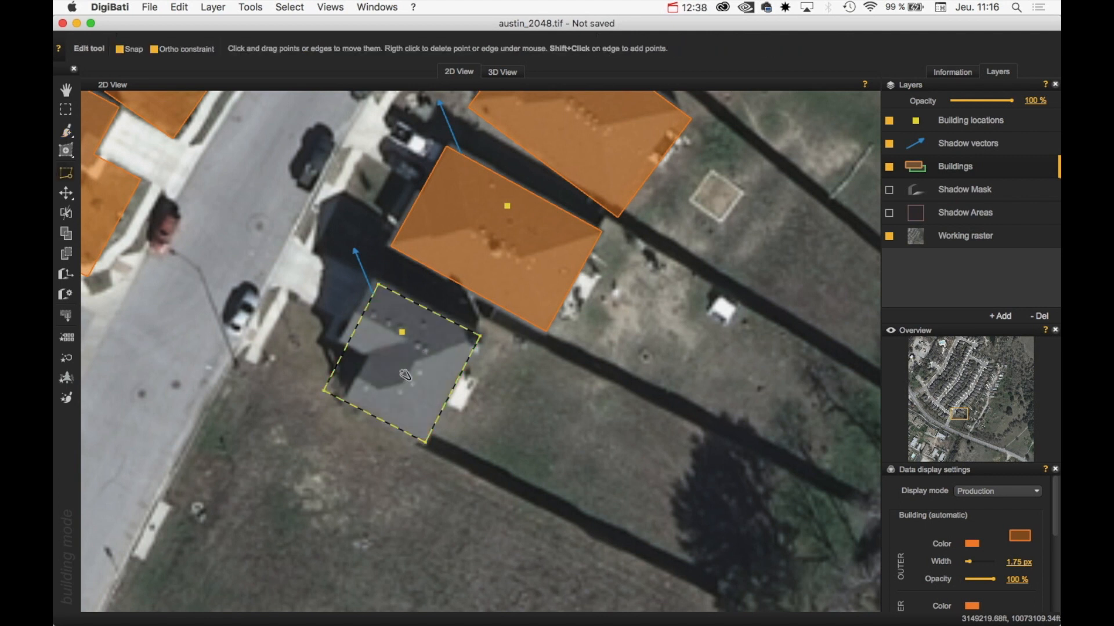
drag(359, 323, 351, 319)
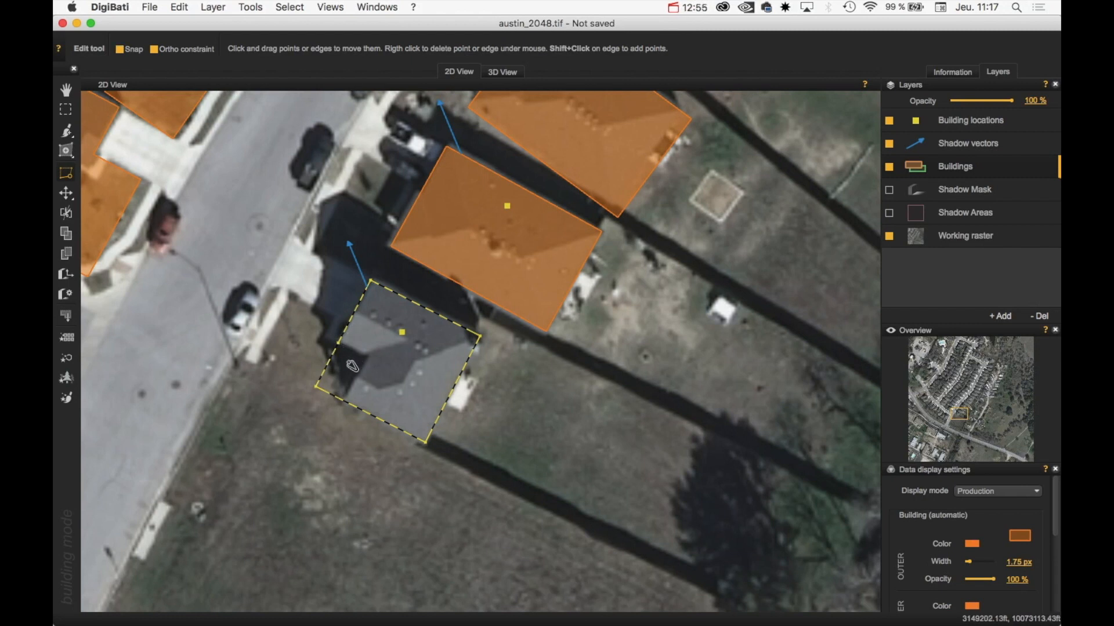
Adjust the southern part of the house footprint's western edge to the roof outline with the Edit tool and save the project
mouse_move(334, 369)
mouse_down()
mouse_move(362, 383)
mouse_move(289, 336)
mouse_move(351, 380)
mouse_up()
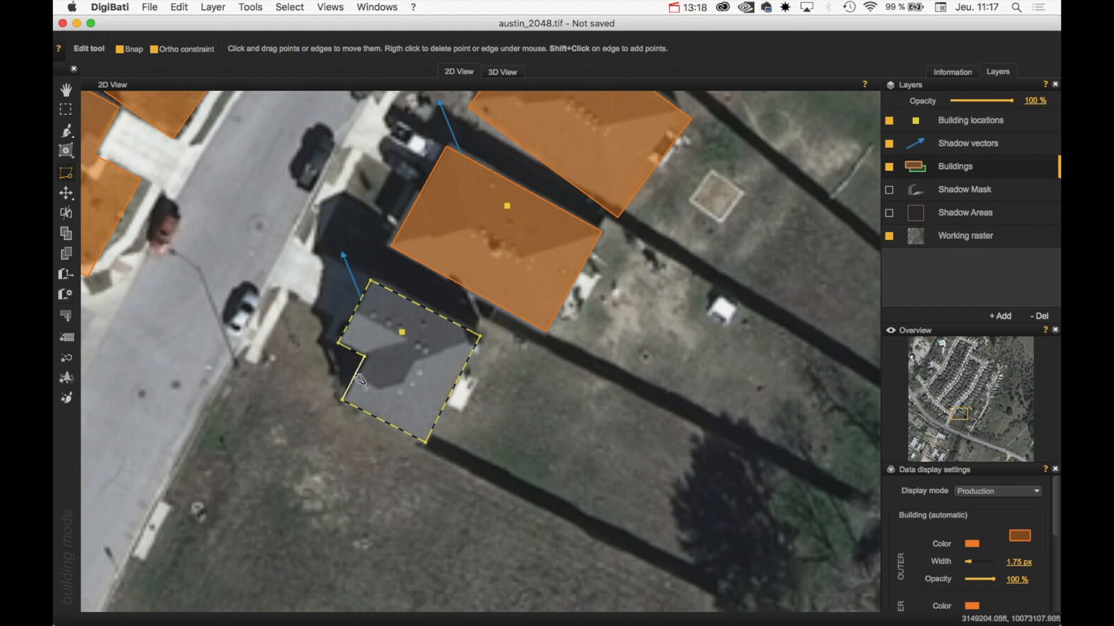
drag(359, 380, 333, 367)
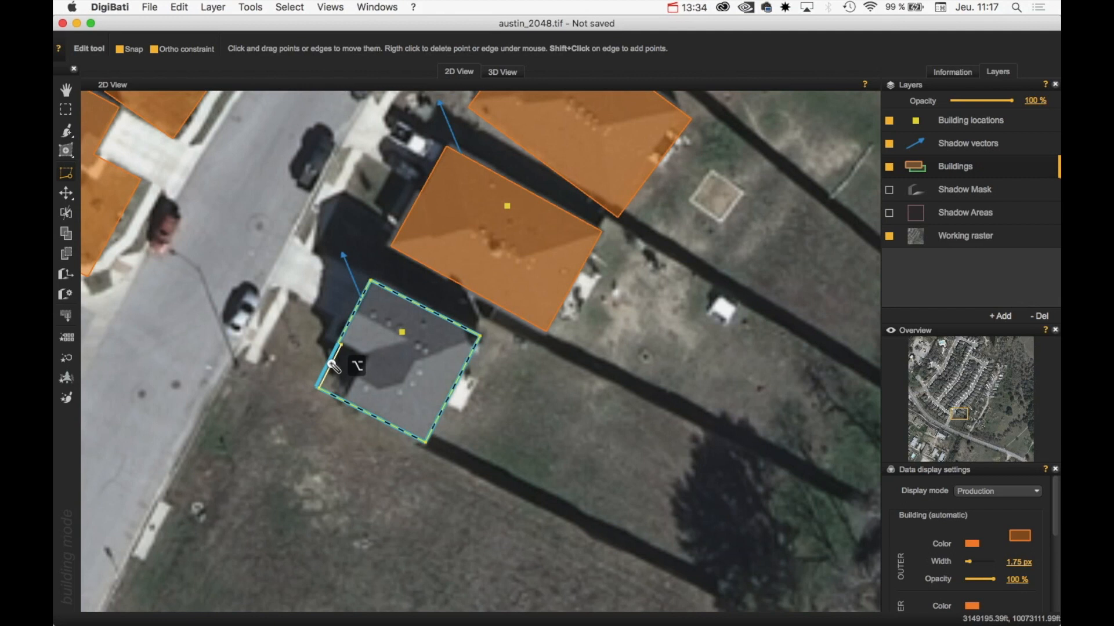
key(super+s)
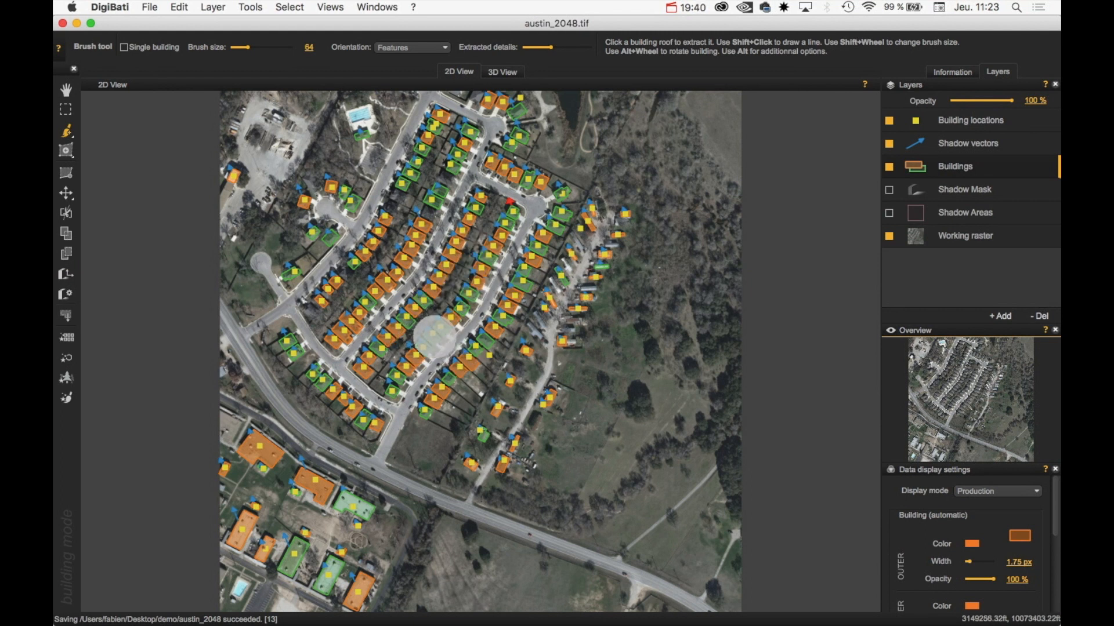
Examine the building footprints along the residential streets up to the northern cul-de-sac for houses that are missing or wrongly extracted
scroll(435, 337, up, 6)
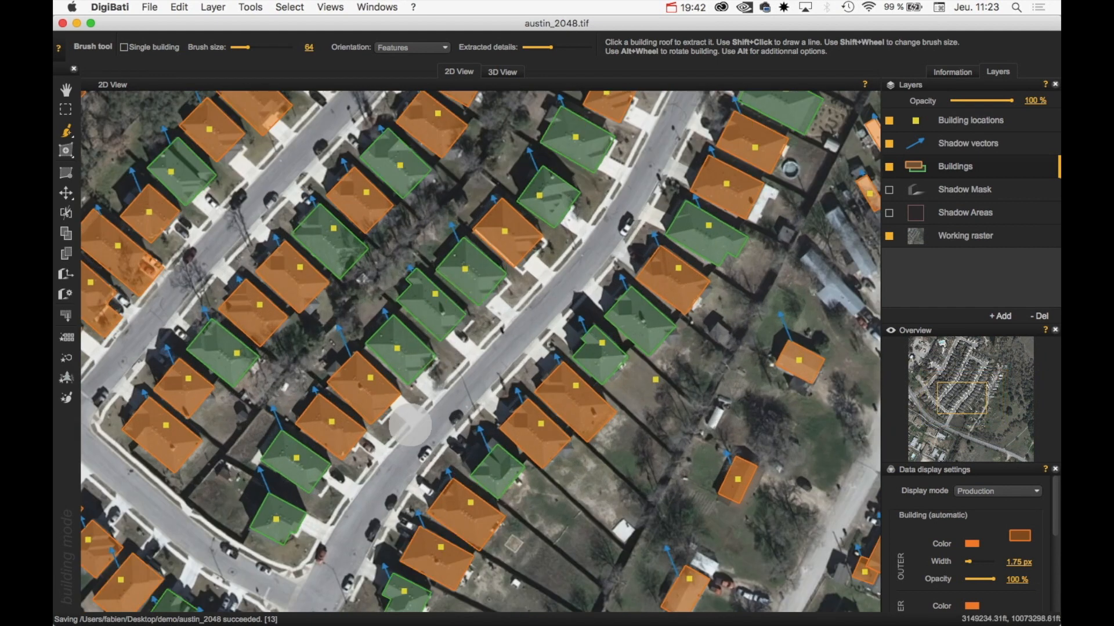
key(ctrl)
drag(540, 255, 489, 521)
drag(404, 368, 602, 407)
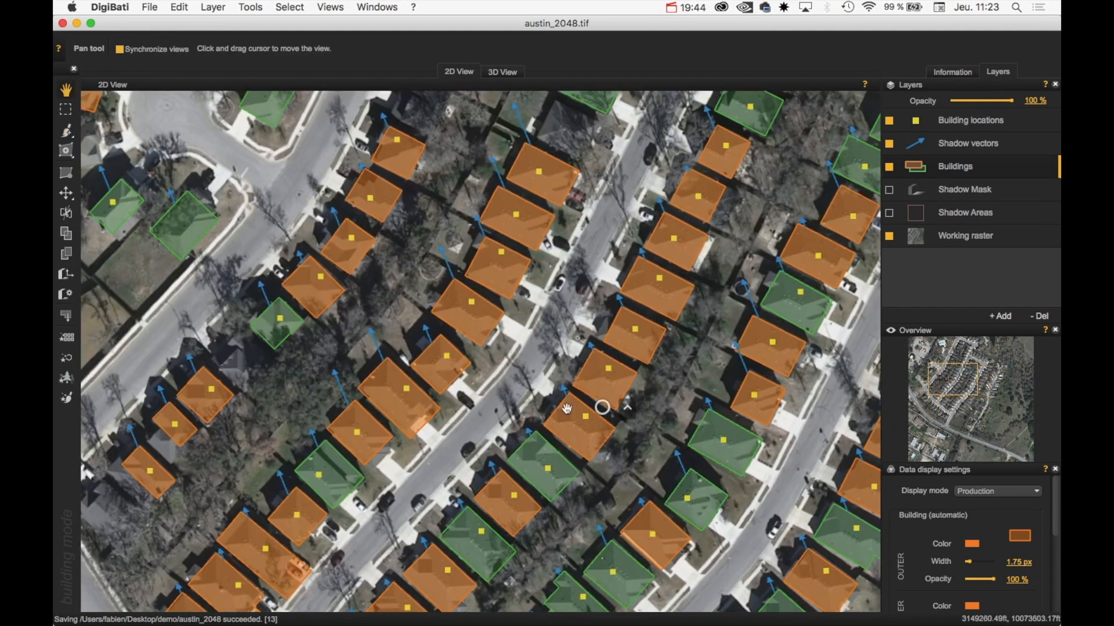
drag(465, 259, 425, 323)
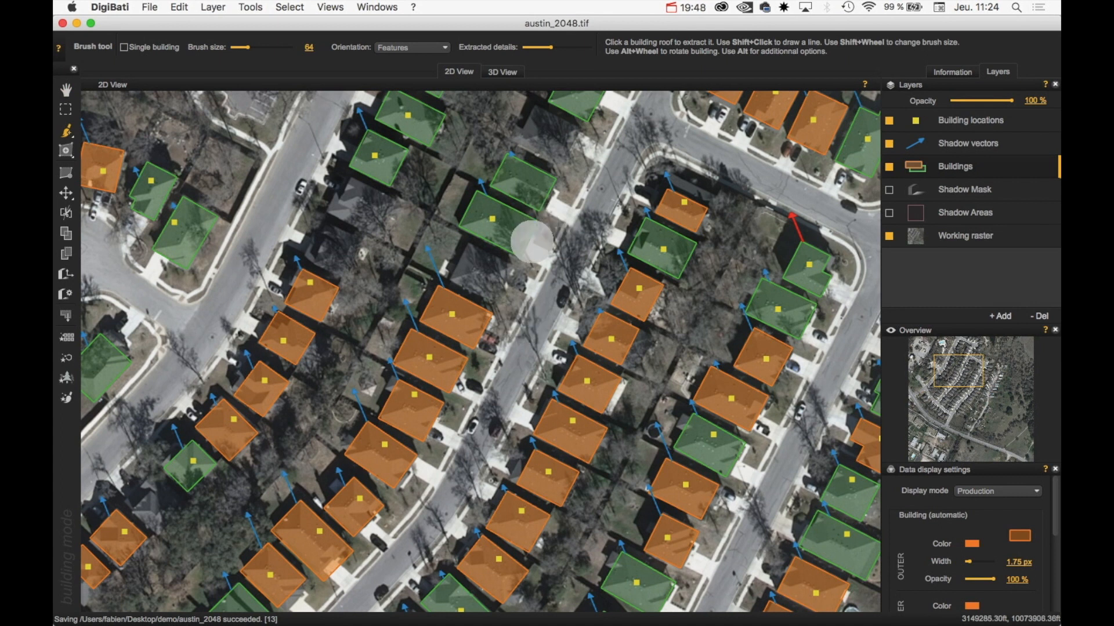
key(ctrl)
drag(539, 294, 520, 233)
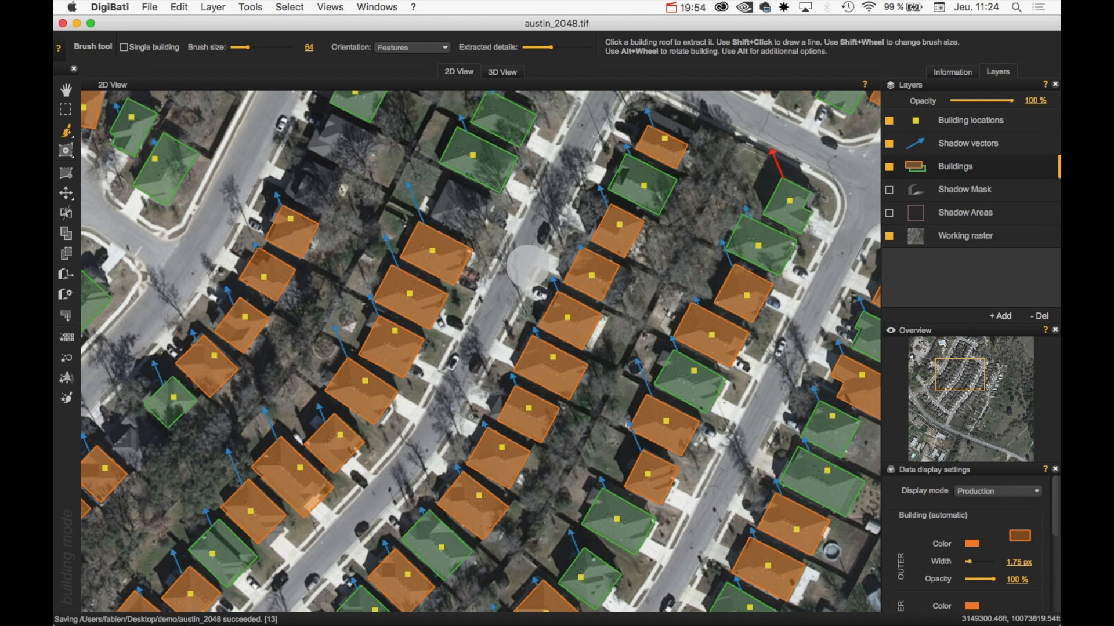
mouse_move(510, 186)
mouse_down()
mouse_move(453, 283)
mouse_move(509, 209)
mouse_move(478, 238)
mouse_up()
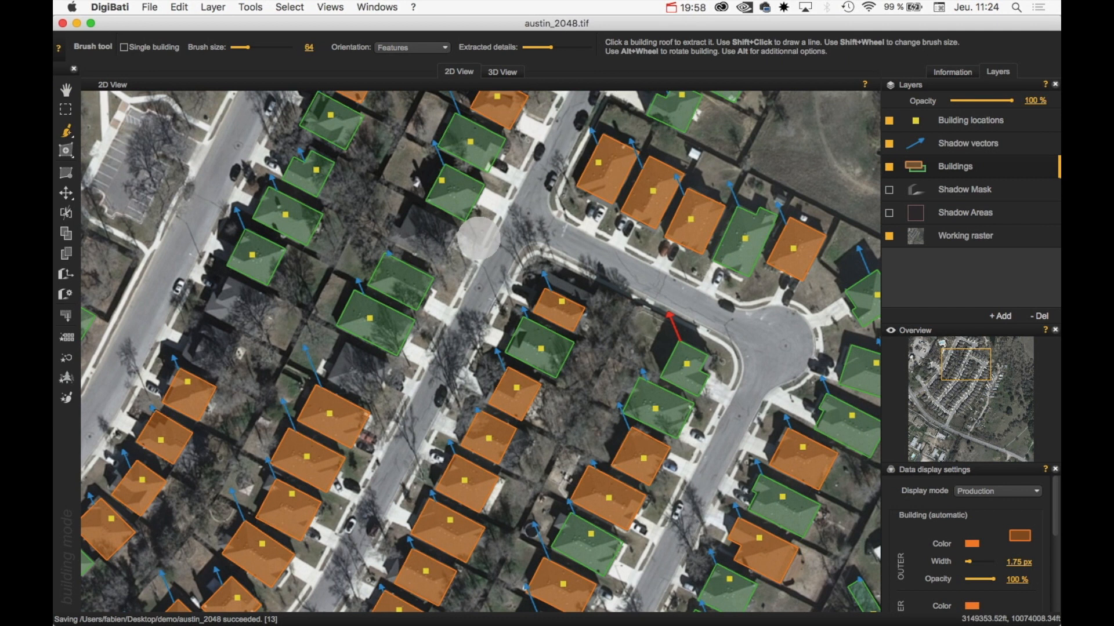
scroll(477, 271, up, 3)
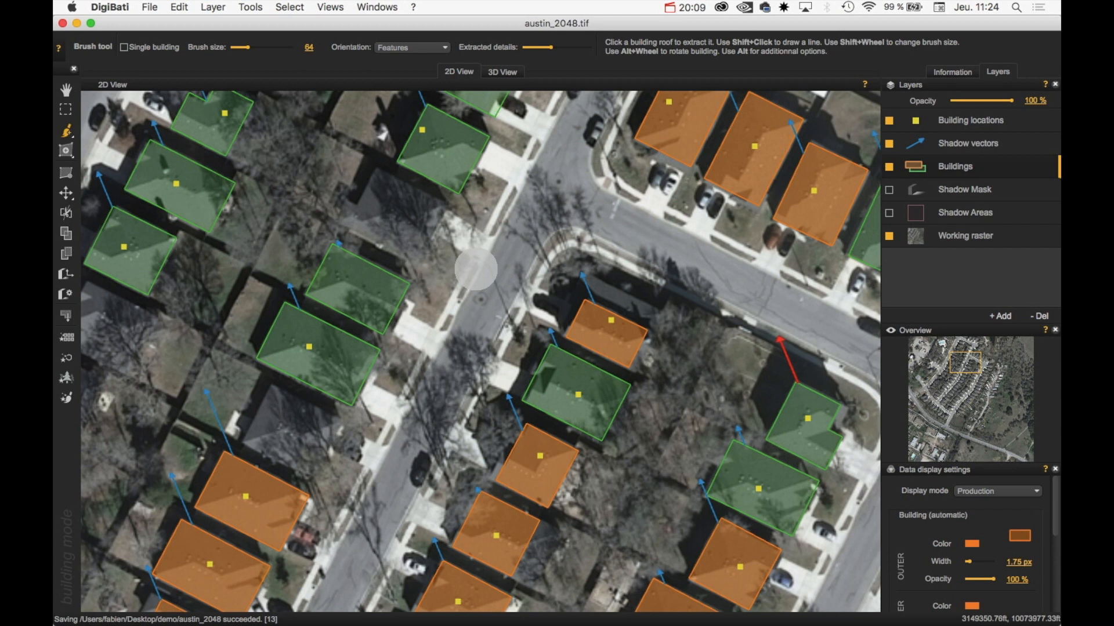
scroll(476, 269, down, 3)
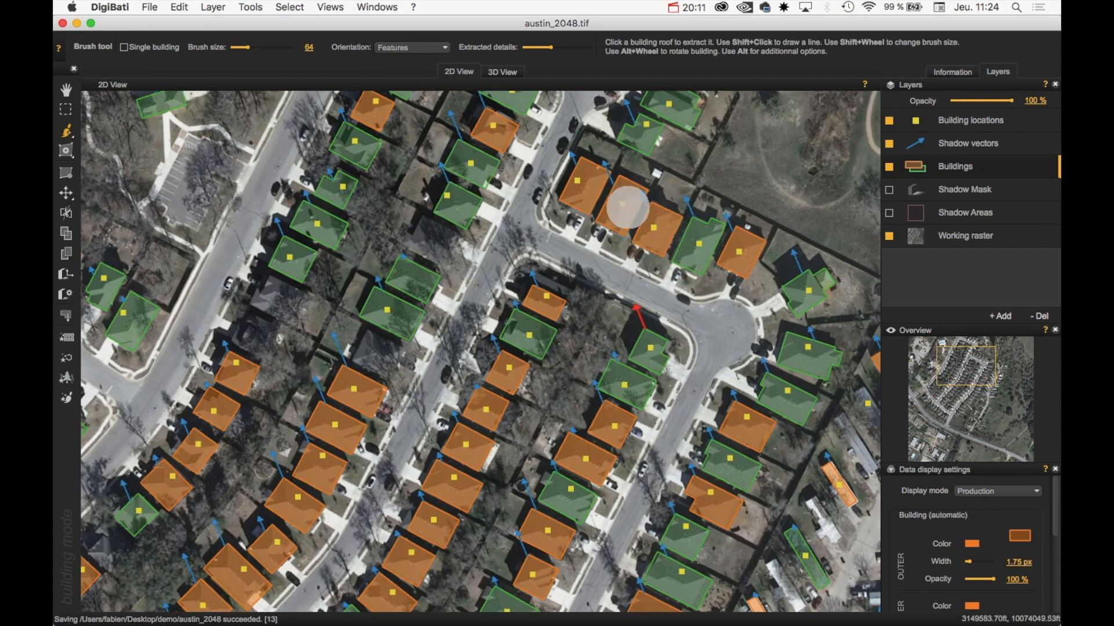